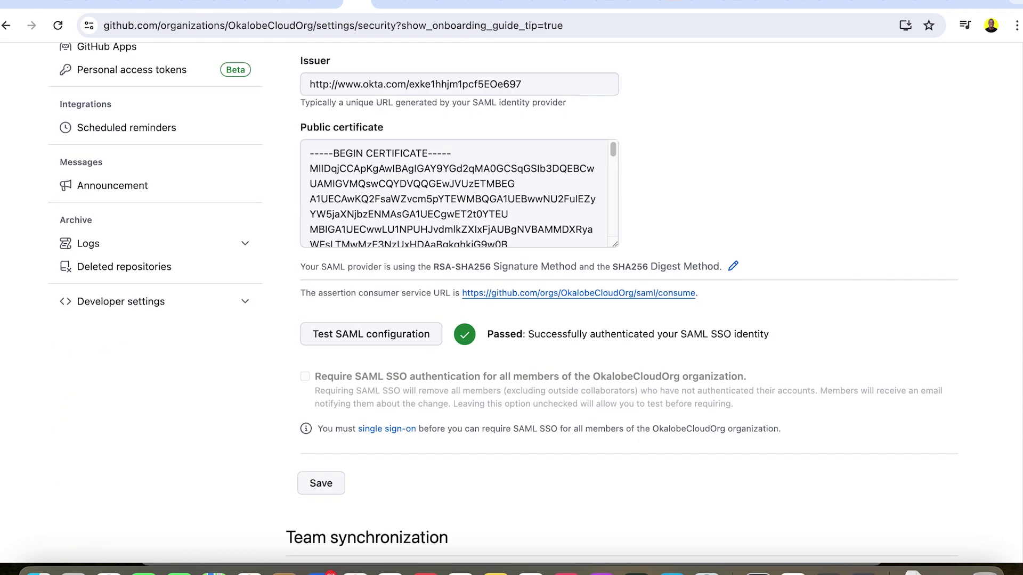
Save the organization's SAML single sign-on settings and look through the saved public certificate
scroll(793, 367, down, 2)
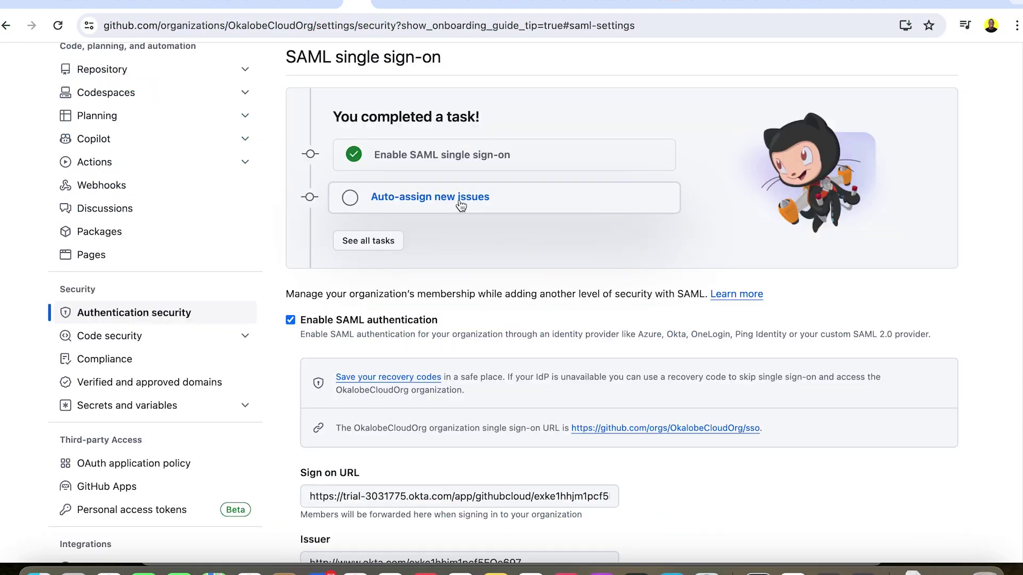
scroll(604, 321, down, 3)
scroll(605, 320, down, 3)
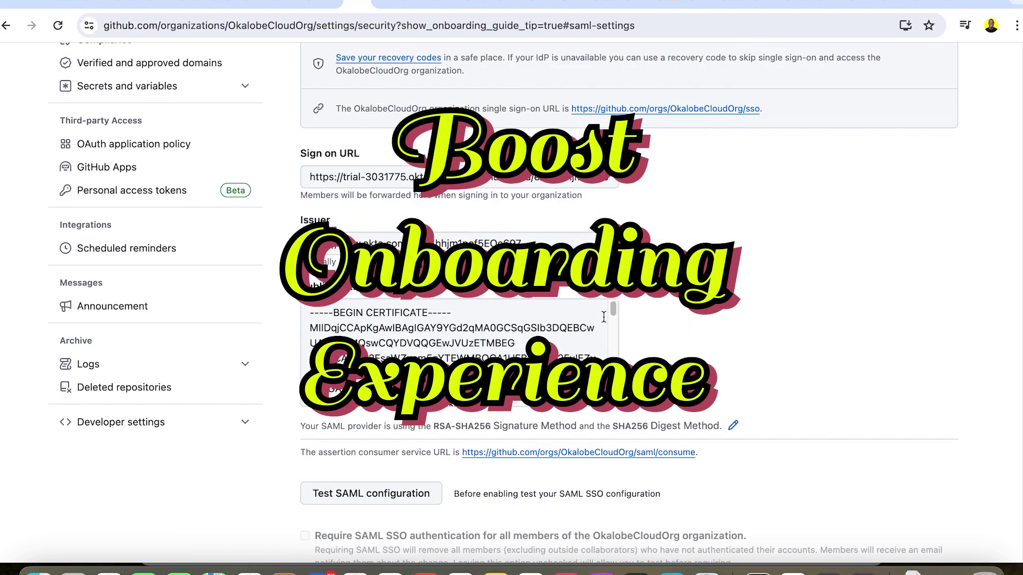
drag(613, 308, 613, 399)
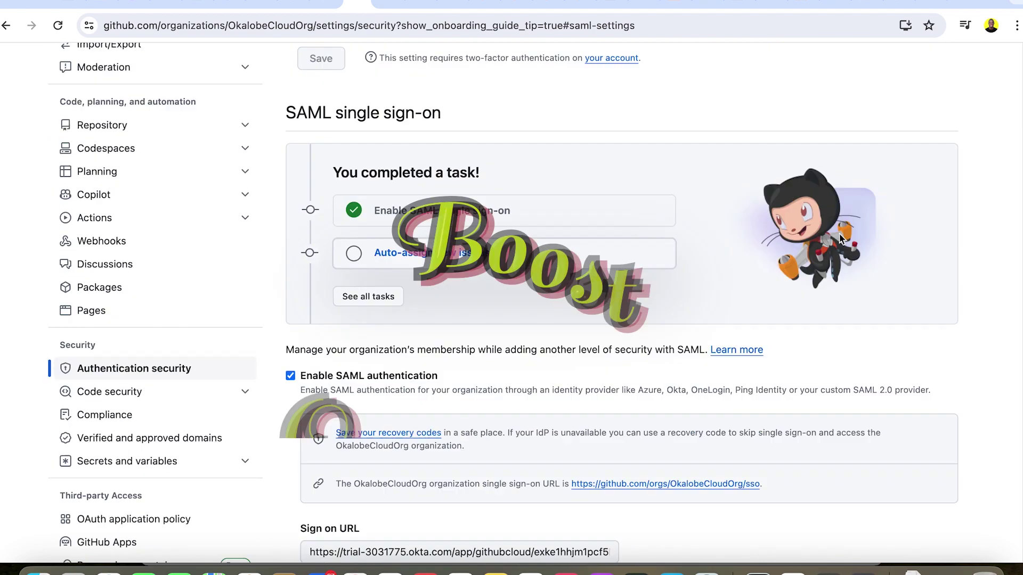
scroll(840, 233, up, 8)
key(super+bracketleft)
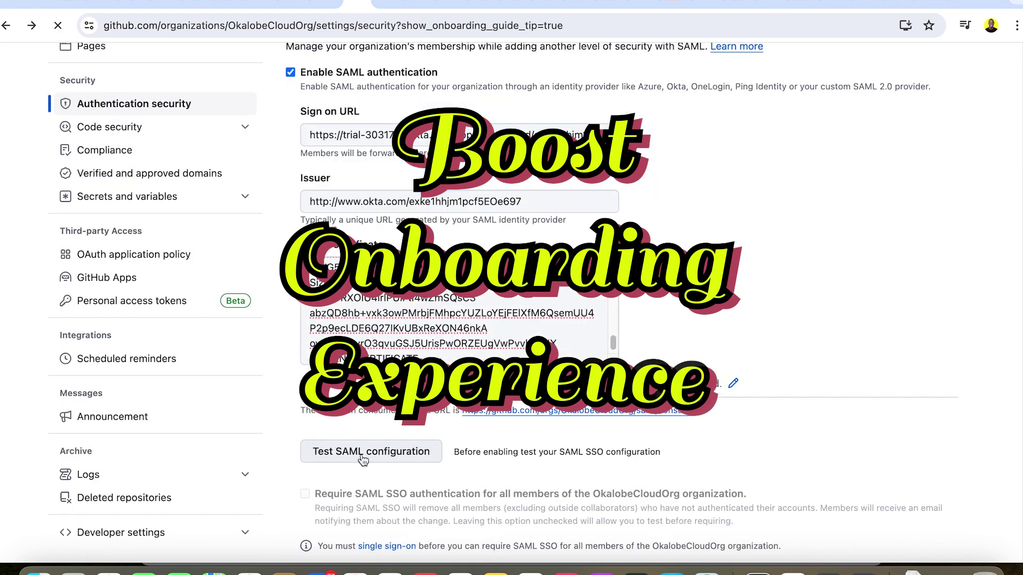
Test the SAML configuration, dismiss the notice, and check the authentication test result
click(362, 454)
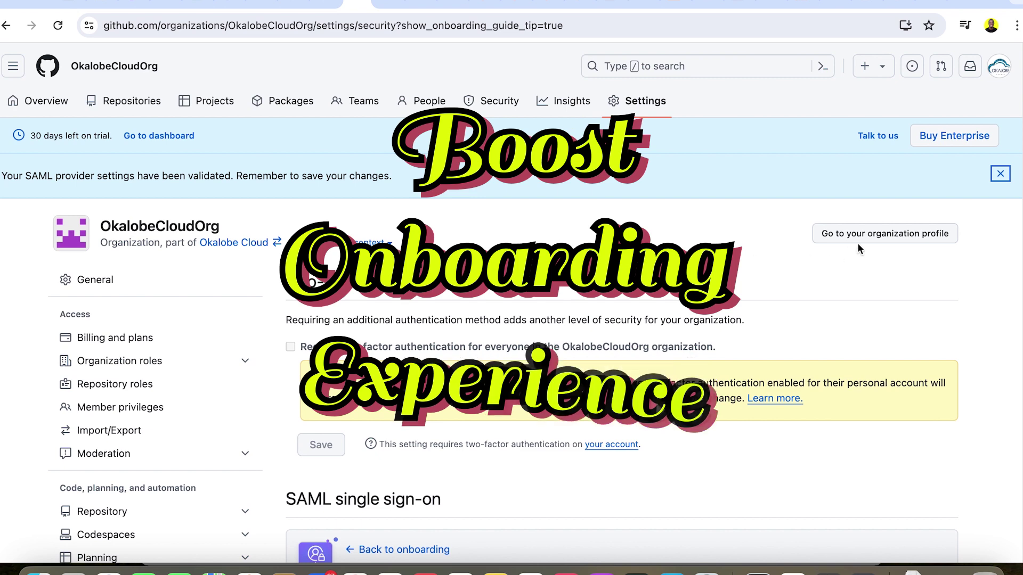
click(1001, 174)
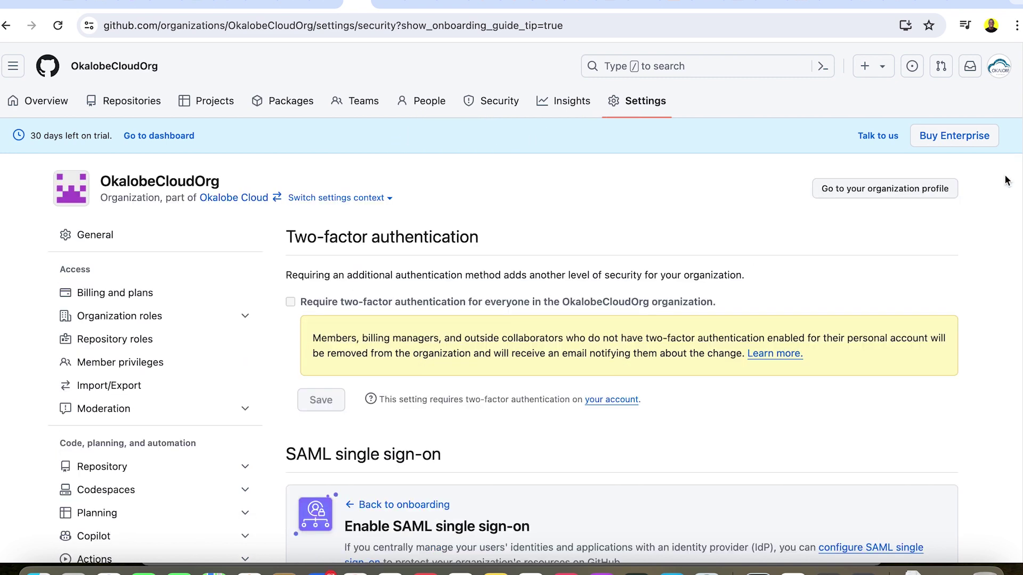
scroll(533, 298, down, 15)
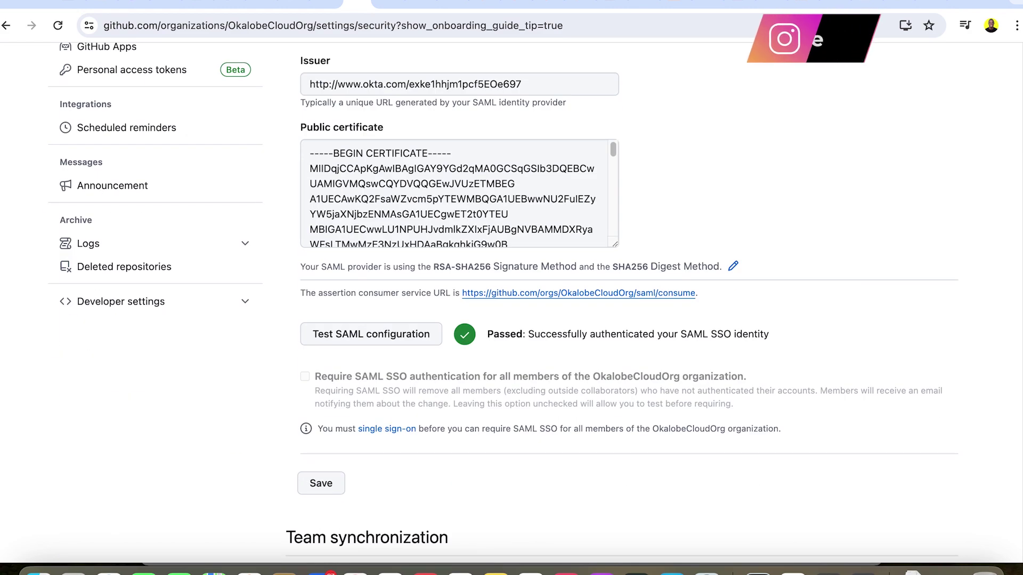
Save the tested SAML settings and review the saved sign-on URL, issuer and public certificate
scroll(527, 362, down, 3)
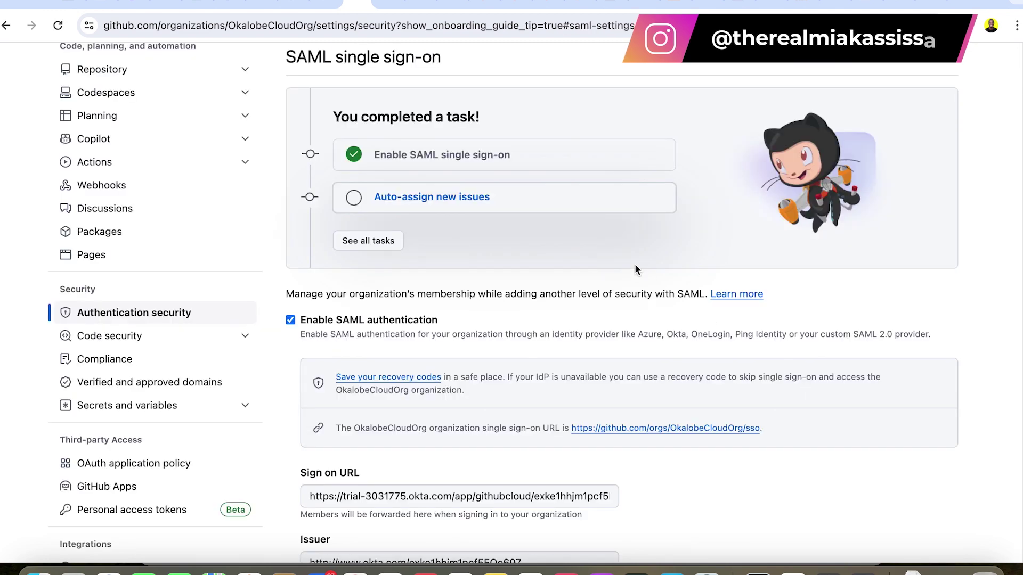
scroll(603, 317, down, 10)
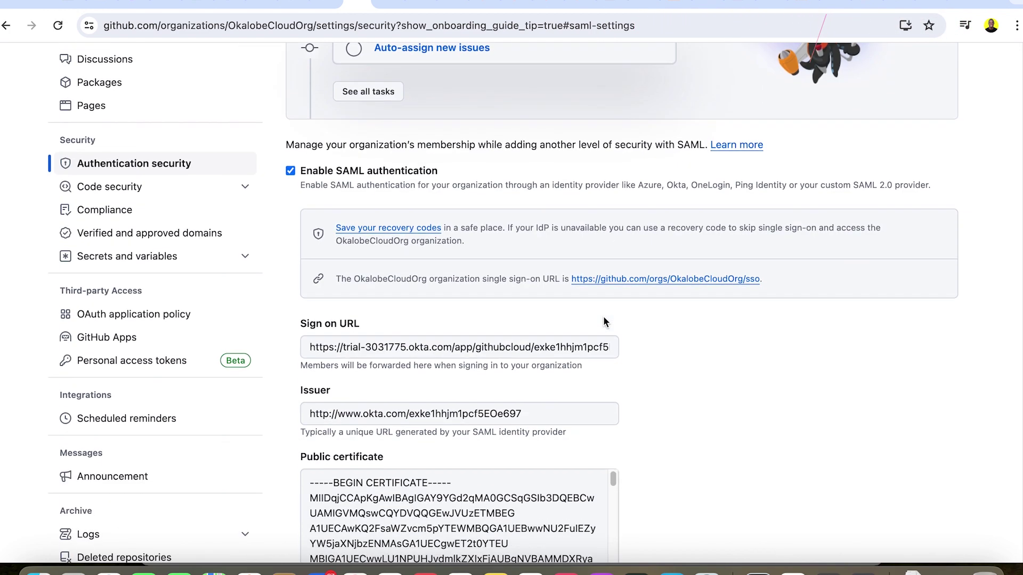
scroll(605, 322, up, 5)
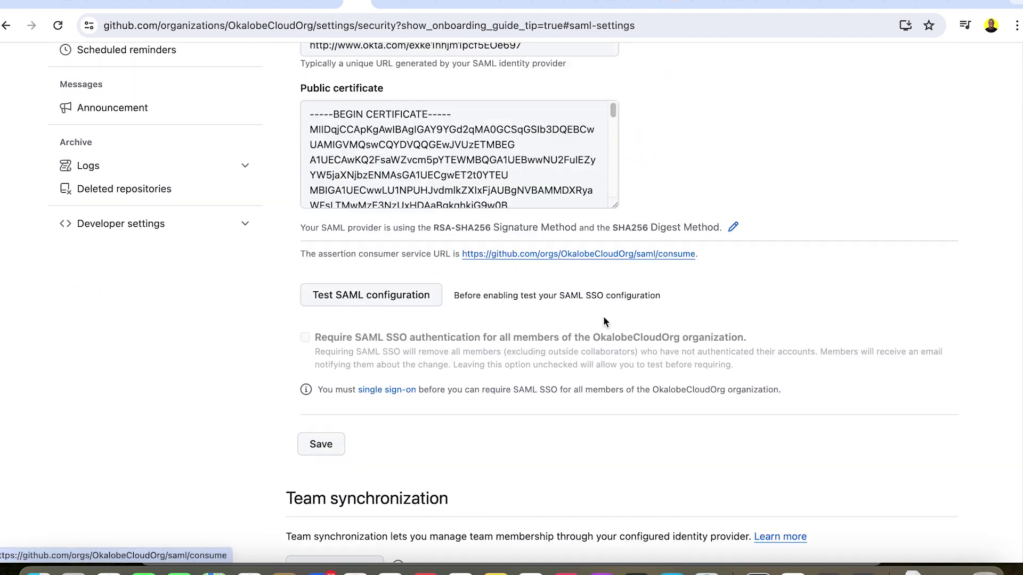
drag(613, 309, 621, 398)
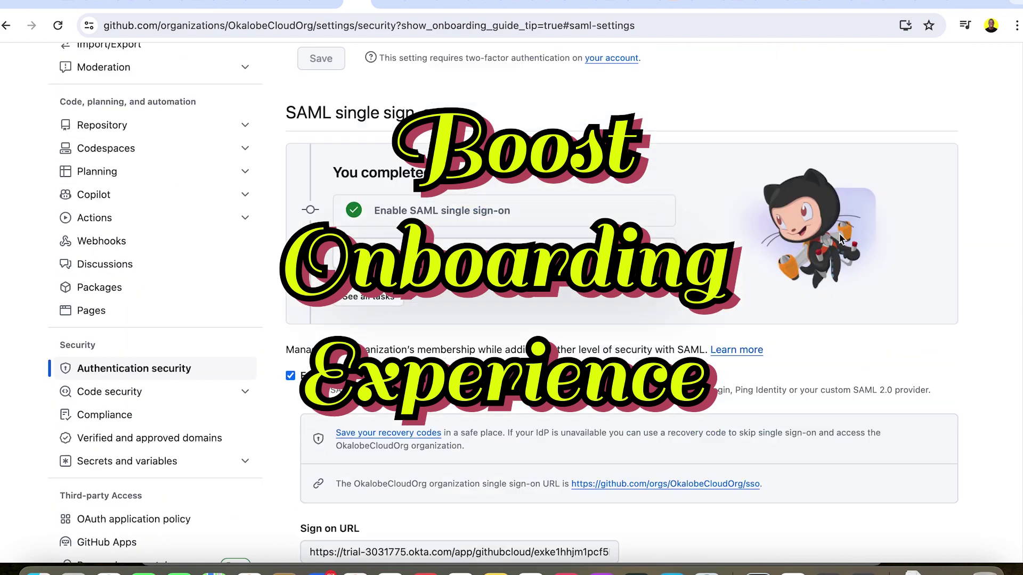
scroll(839, 233, up, 8)
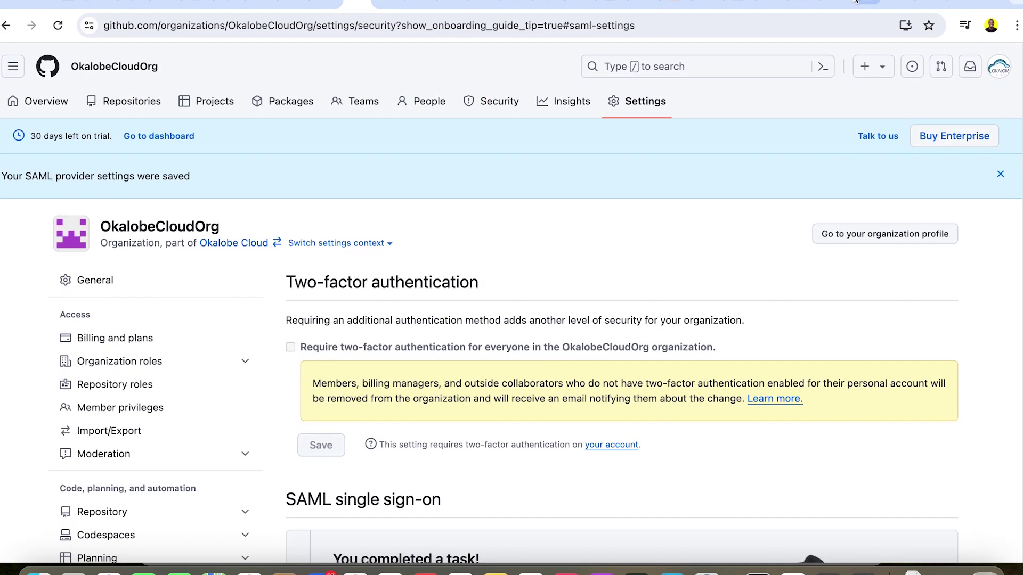
Run the SAML configuration test for the organization and dismiss the notice
click(363, 459)
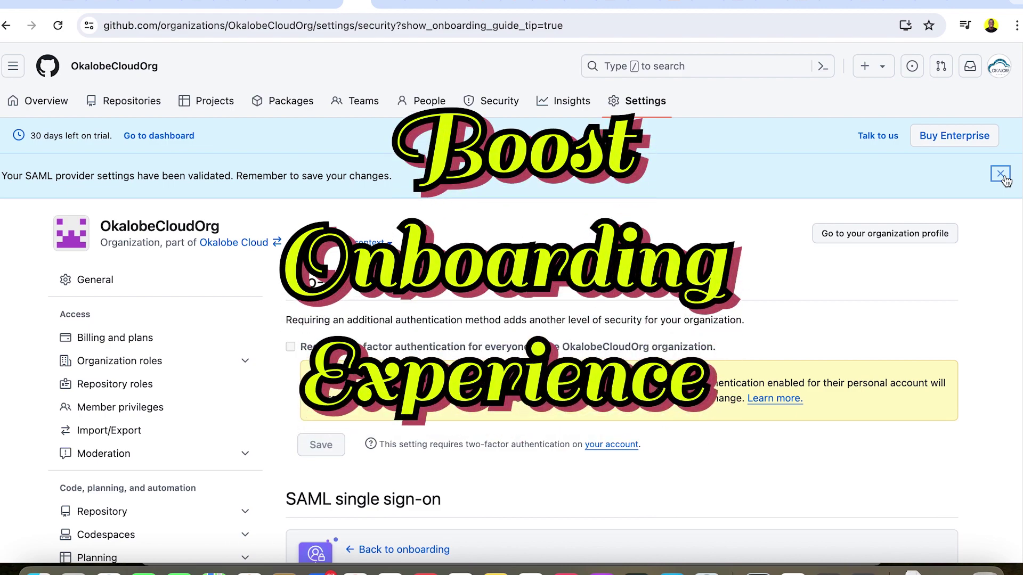
click(1001, 174)
scroll(639, 320, down, 15)
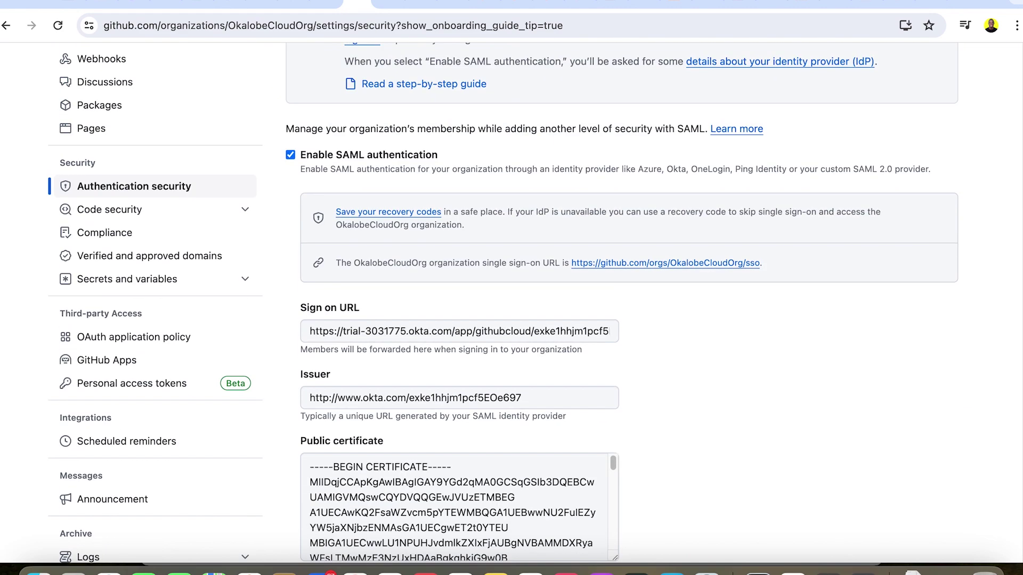
Save the SAML provider settings and look over the saved sign-on URL, issuer and public certificate
scroll(639, 319, down, 2)
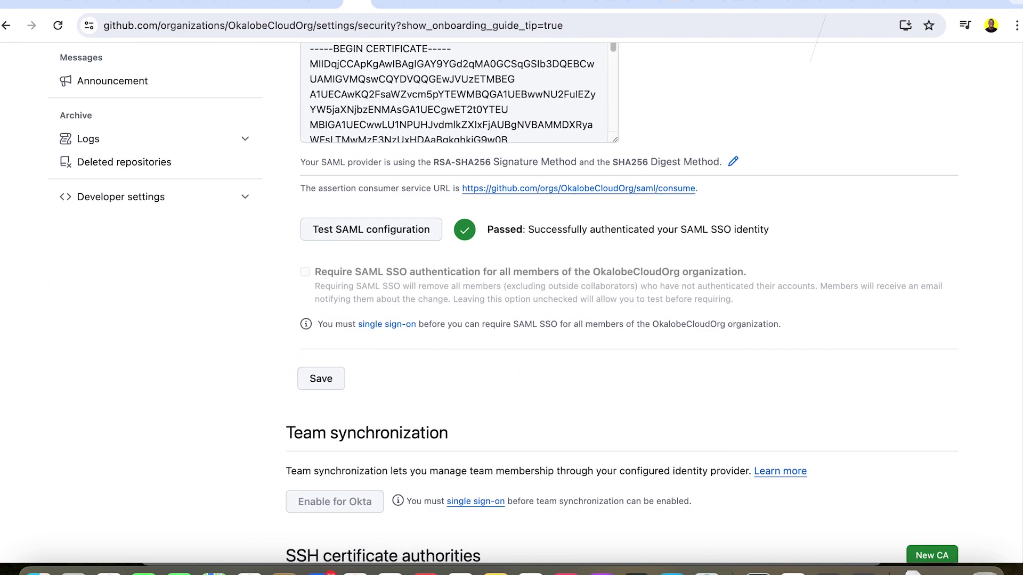
click(321, 379)
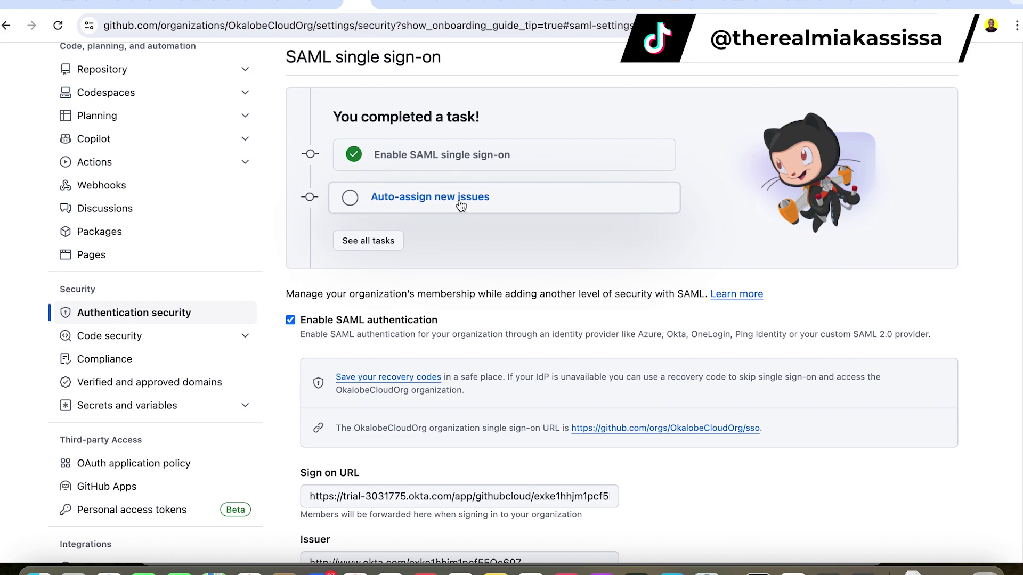
scroll(605, 322, down, 15)
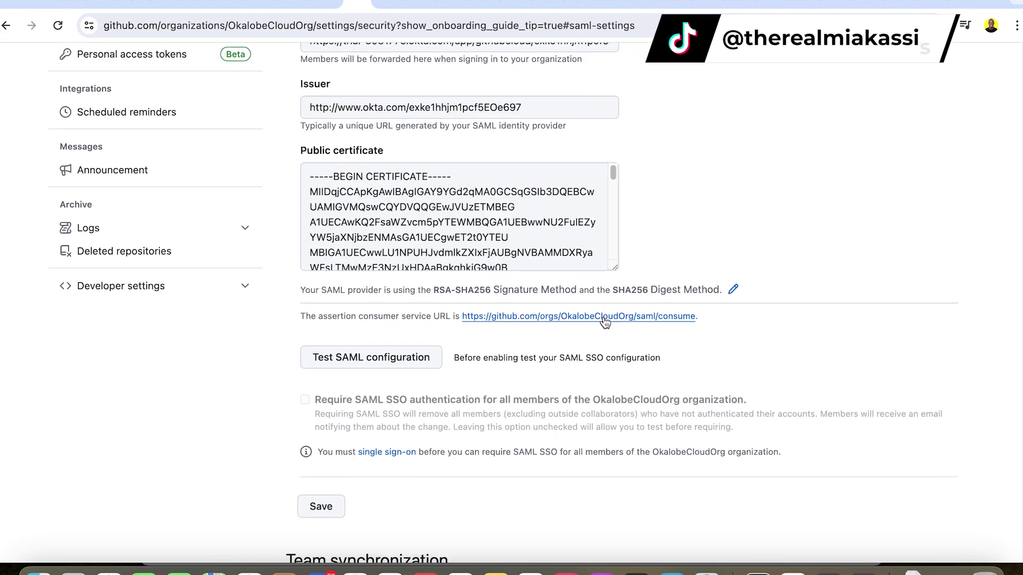
scroll(605, 323, up, 7)
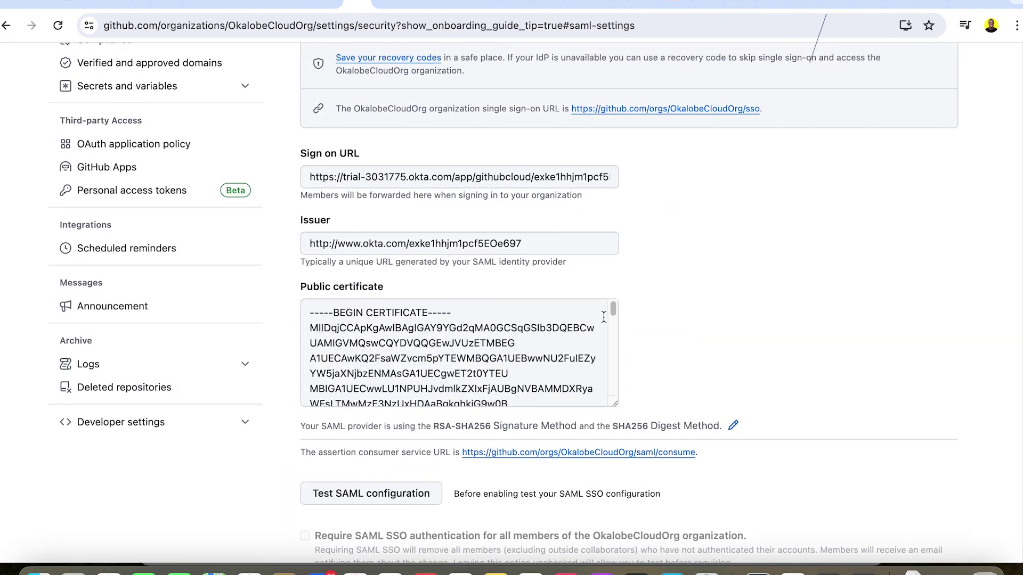
drag(613, 308, 638, 262)
scroll(839, 233, up, 8)
scroll(839, 238, up, 6)
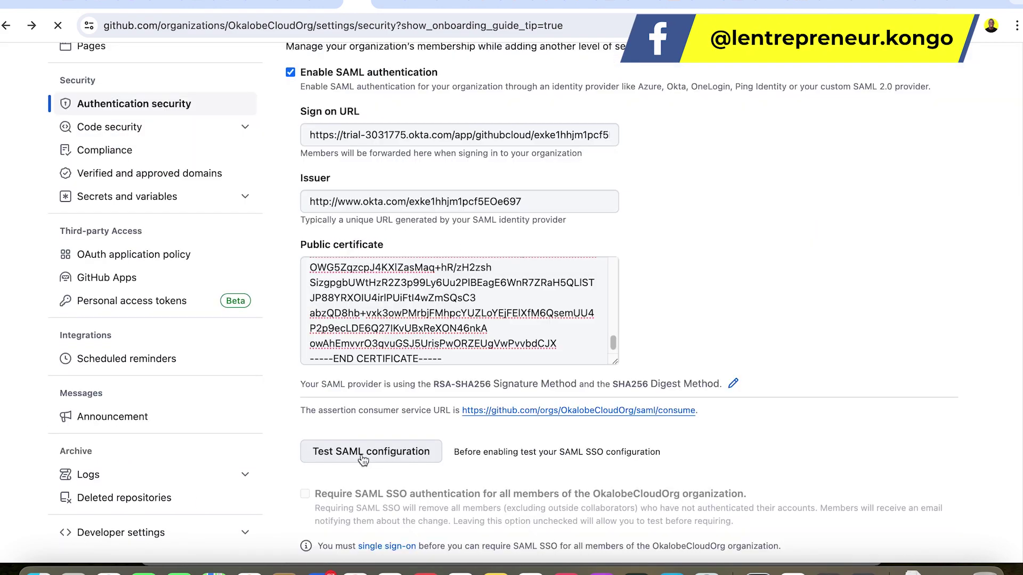
Test the SAML configuration, dismiss the notice, and check the authentication test result
click(363, 457)
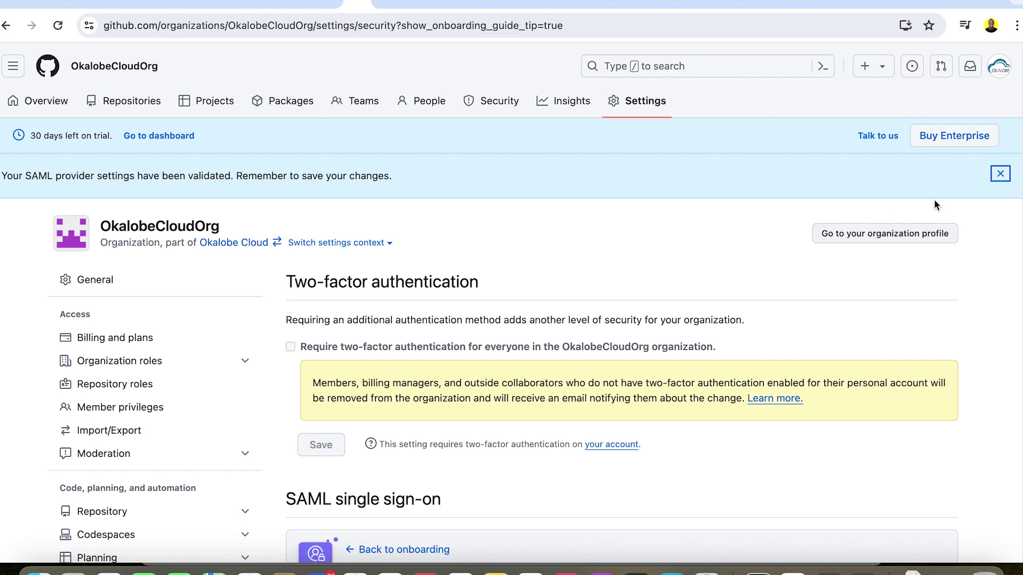
click(1001, 176)
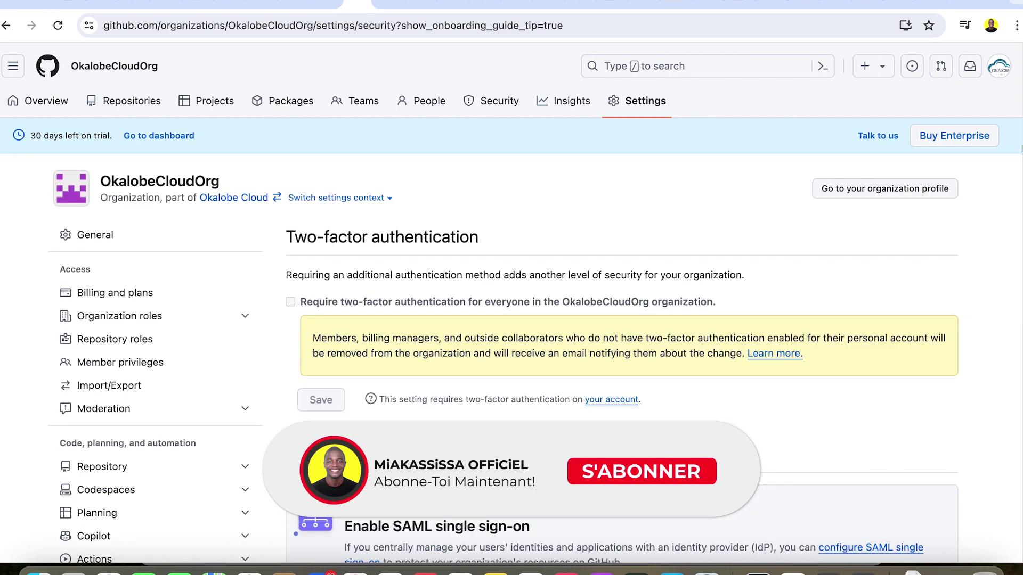
scroll(512, 298, down, 15)
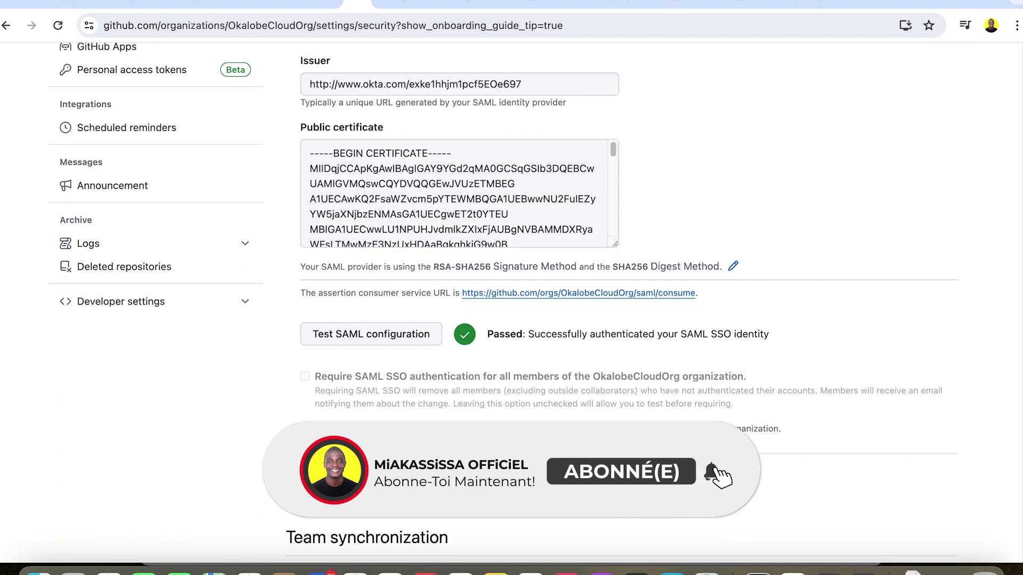
Save the SAML single sign-on settings and review the saved public certificate
scroll(366, 380, down, 2)
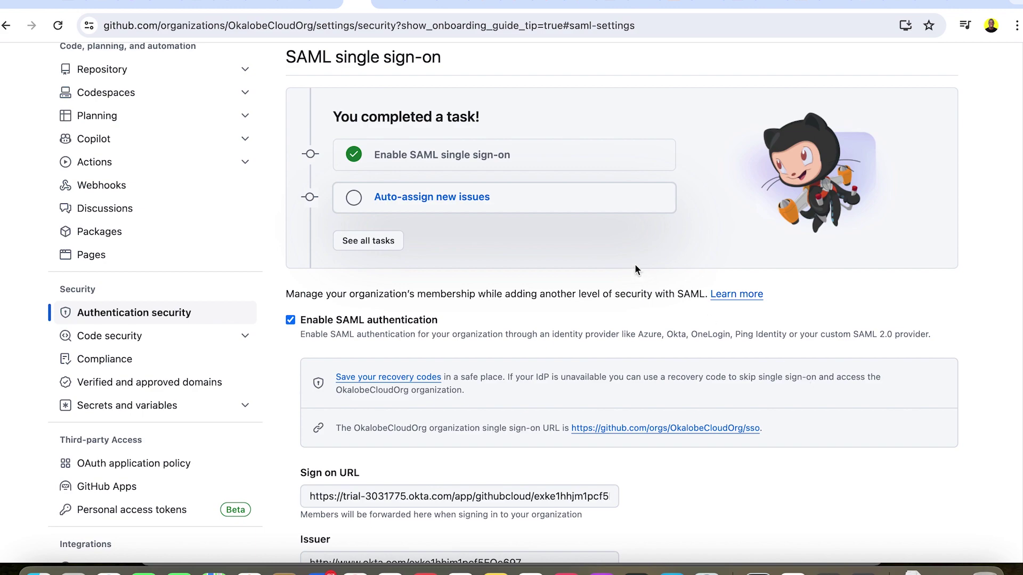
scroll(604, 321, down, 12)
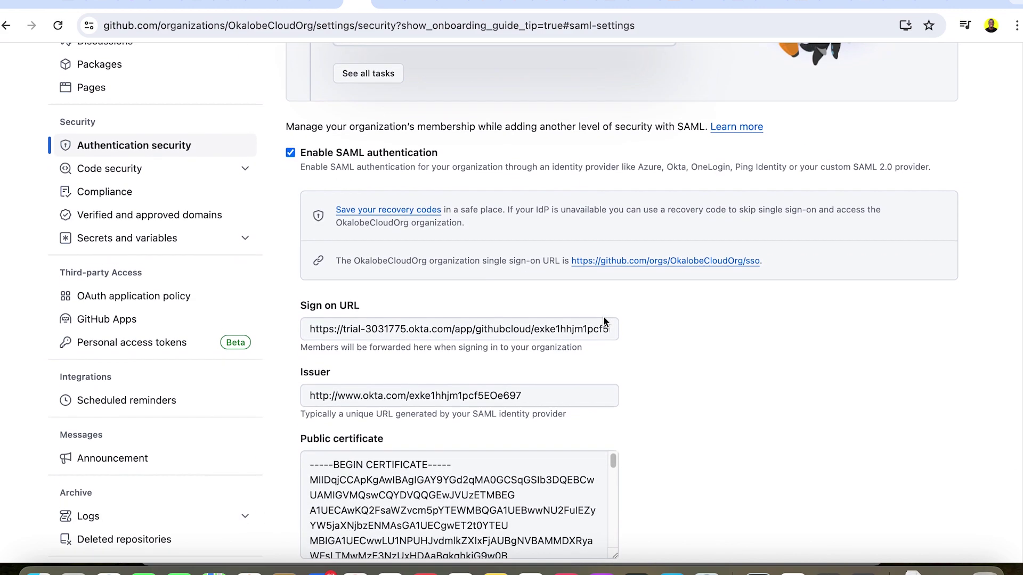
scroll(605, 324, up, 6)
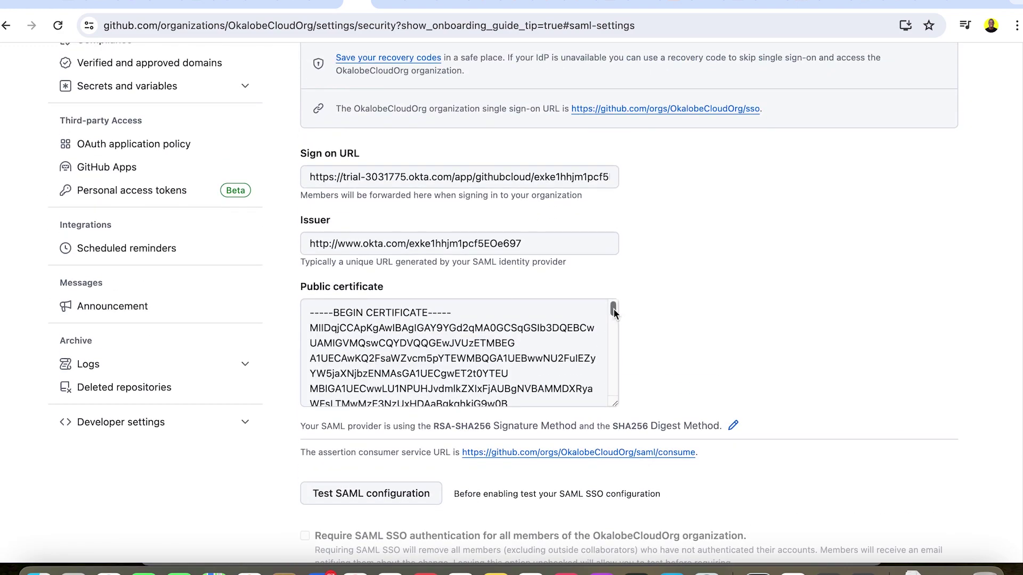
drag(613, 313, 618, 377)
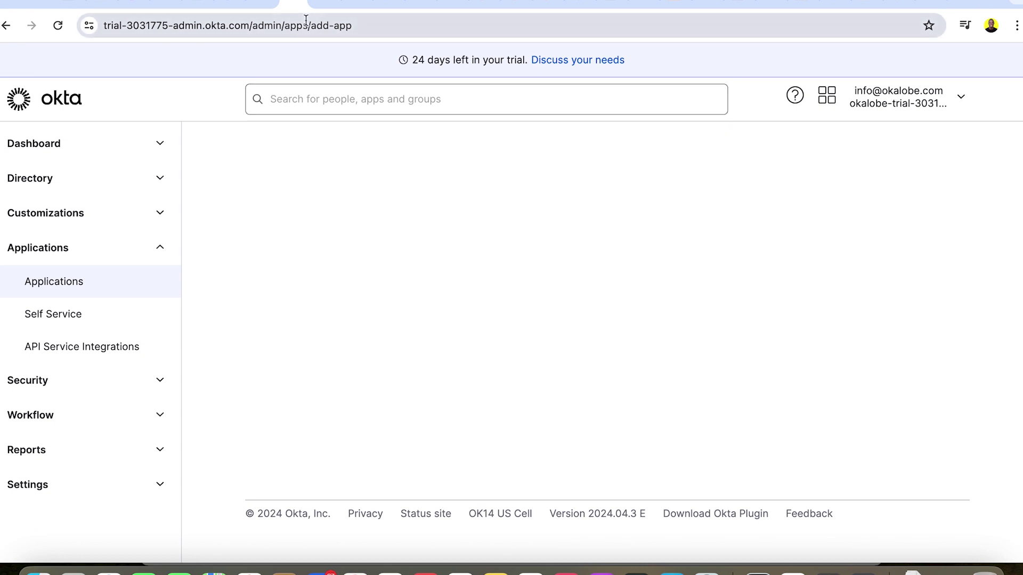
In Okta's app integration catalog, search for "GITHUB enterprise cloud - or" and start adding the Github Enterprise Cloud - Organization integration
click(501, 269)
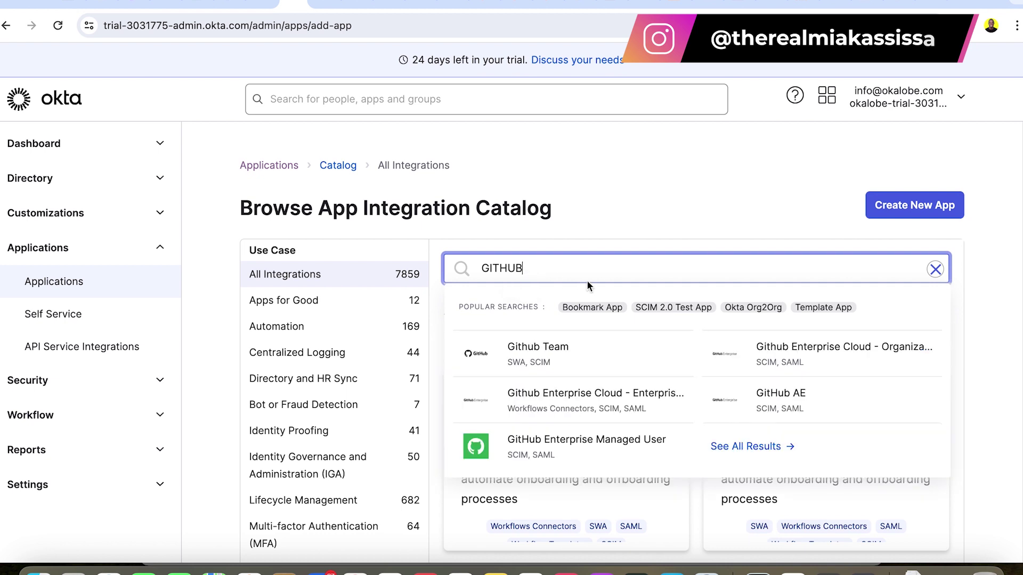
scroll(716, 405, down, 3)
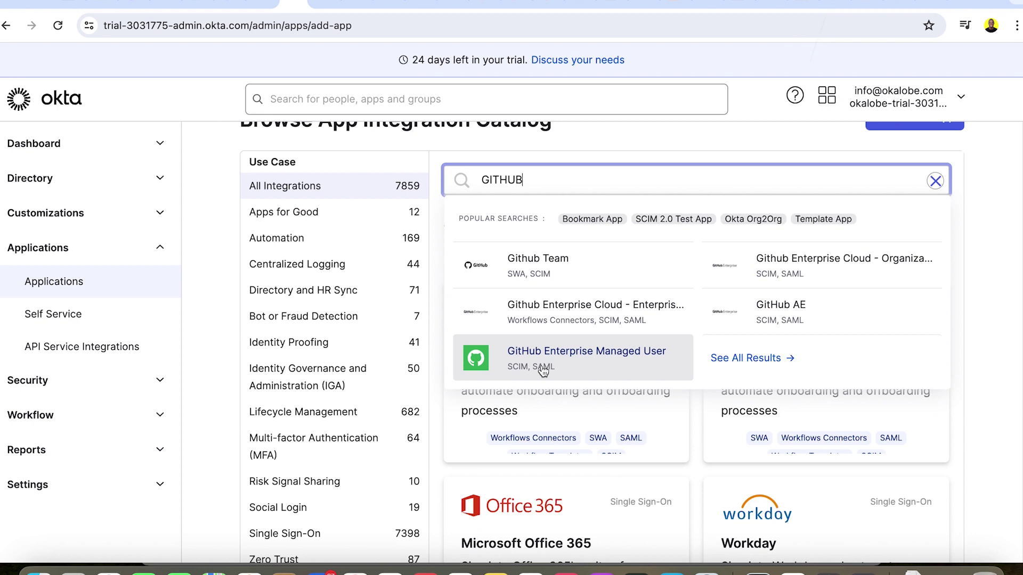
text(enterprise cloud - or)
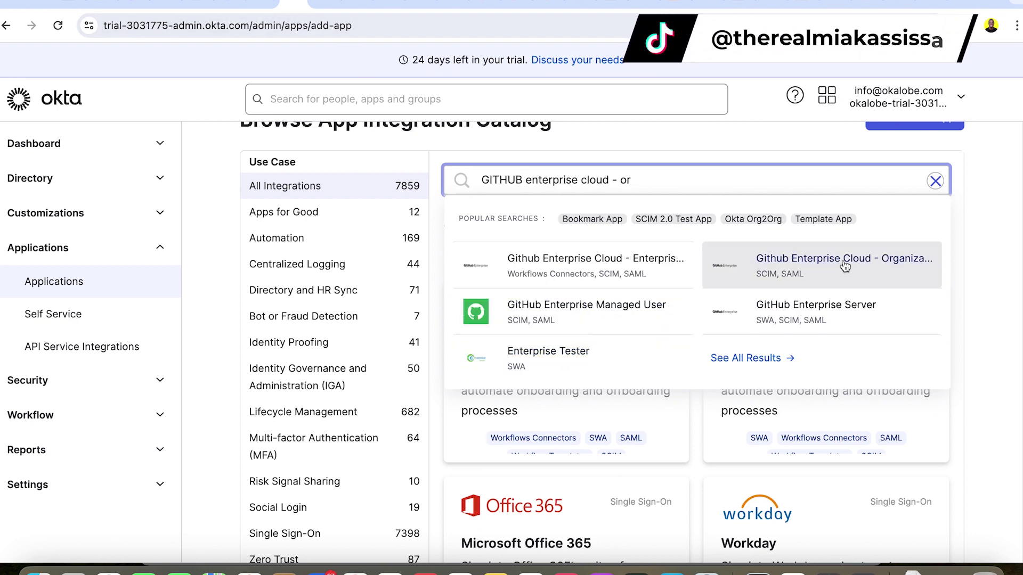
click(813, 261)
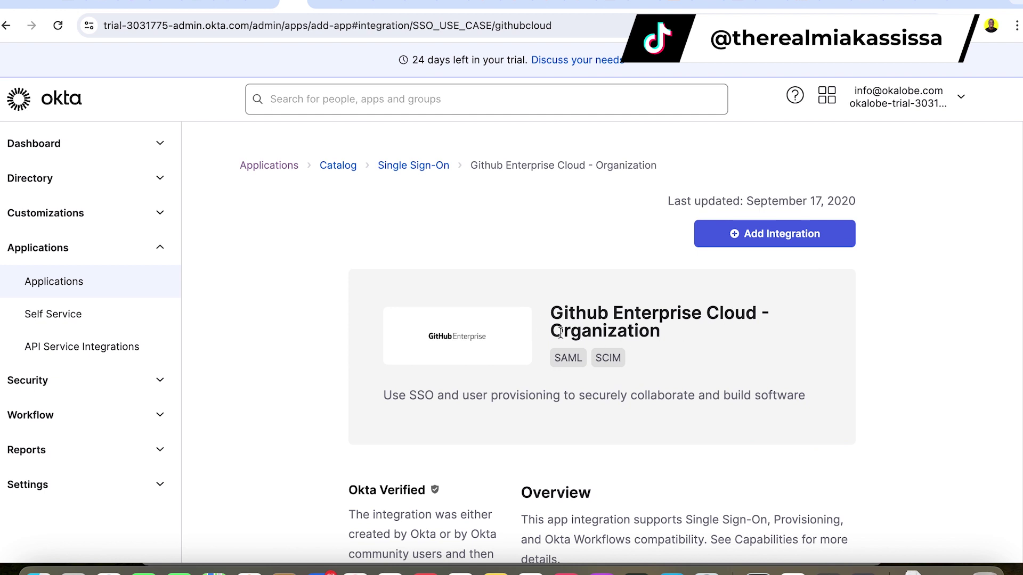
click(770, 235)
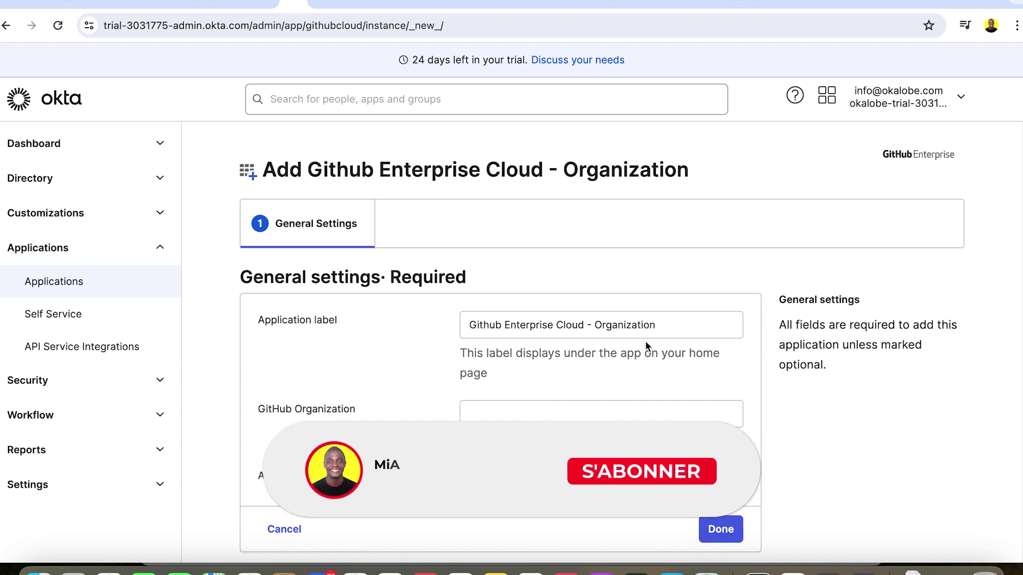
Set the integration's GitHub Organization to OkalobeCloudOrg, copied from the GitHub organization's settings page, and finish adding the integration
click(502, 410)
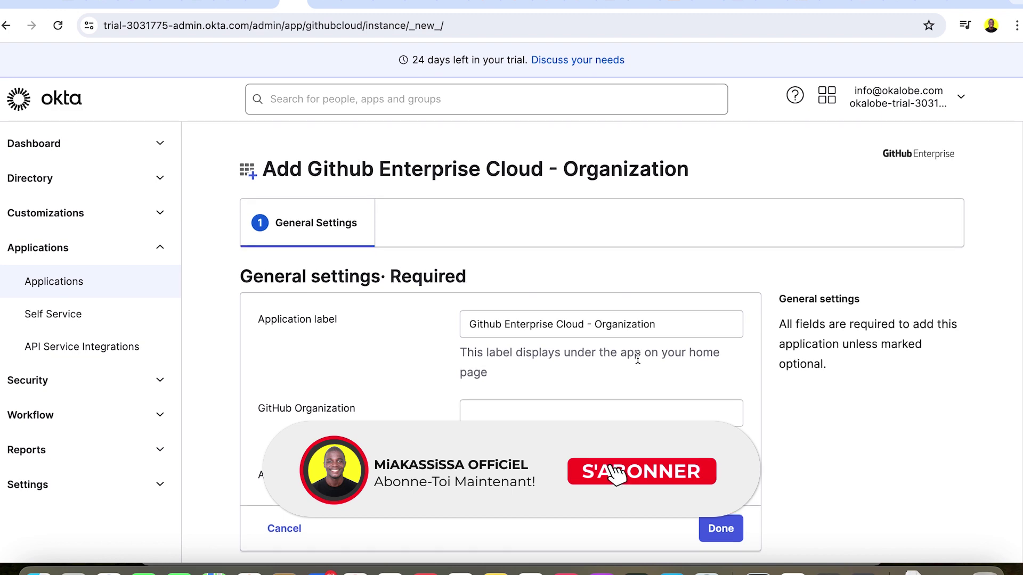
scroll(638, 358, down, 2)
click(523, 345)
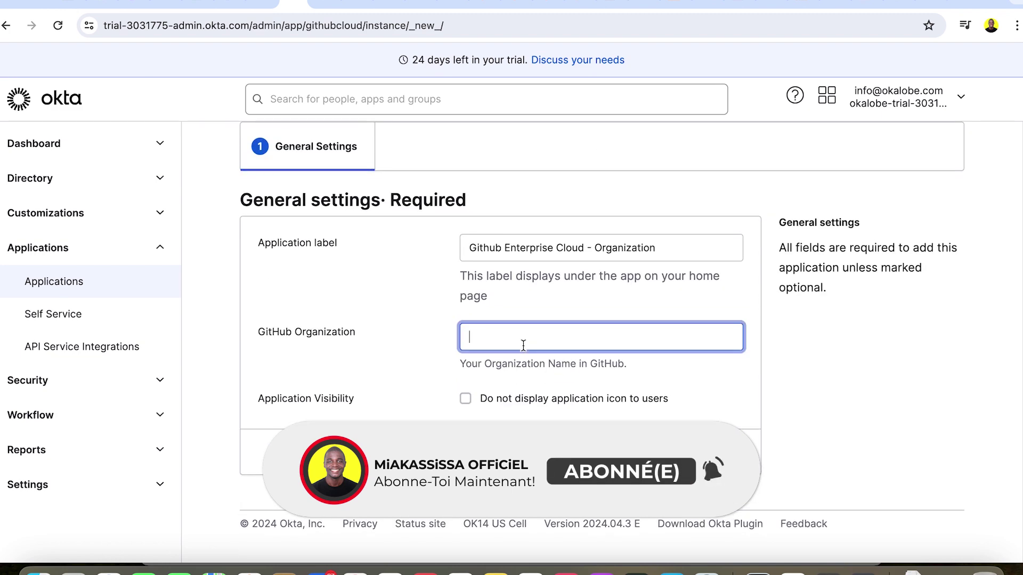
click(357, 4)
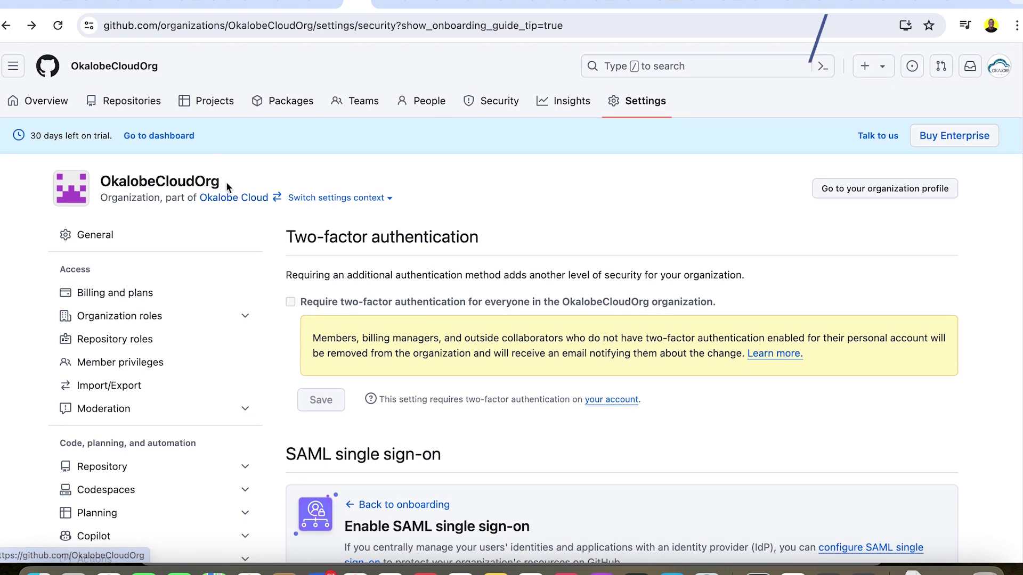
drag(228, 183, 106, 180)
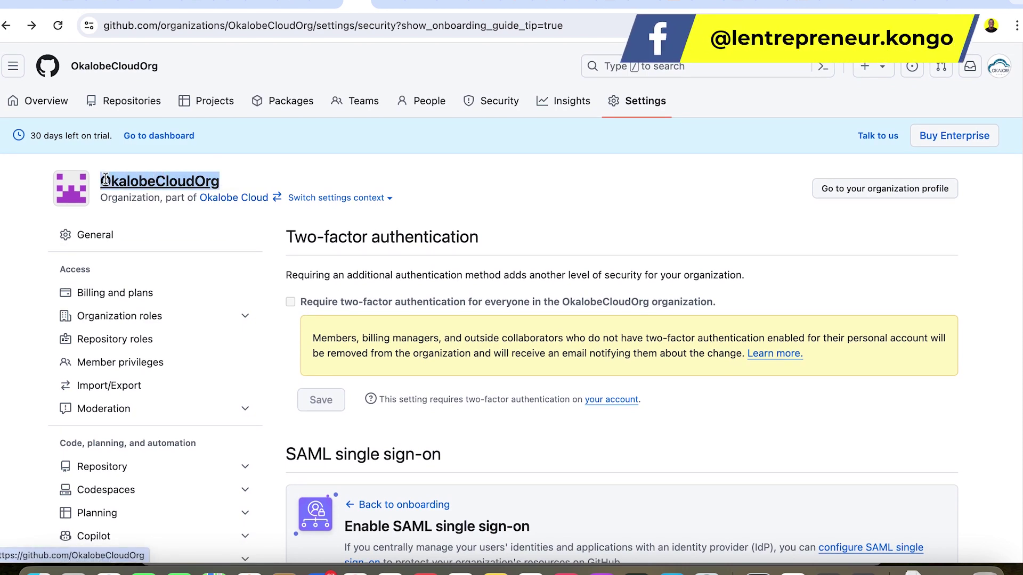
click(293, 4)
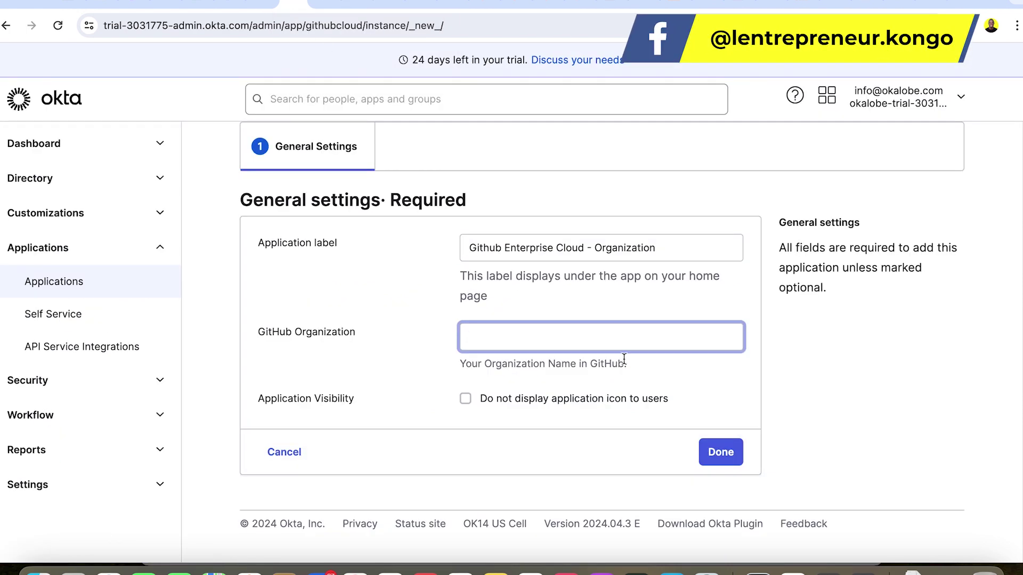
click(723, 454)
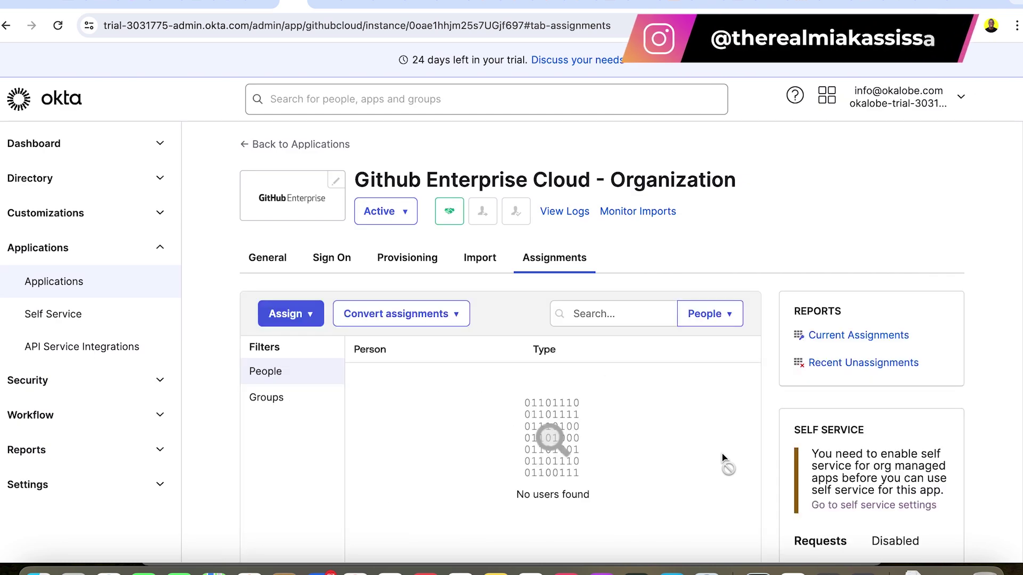
Assign the Github Enterprise Cloud - Organization app to the Everyone group and finish the group assignment
click(311, 316)
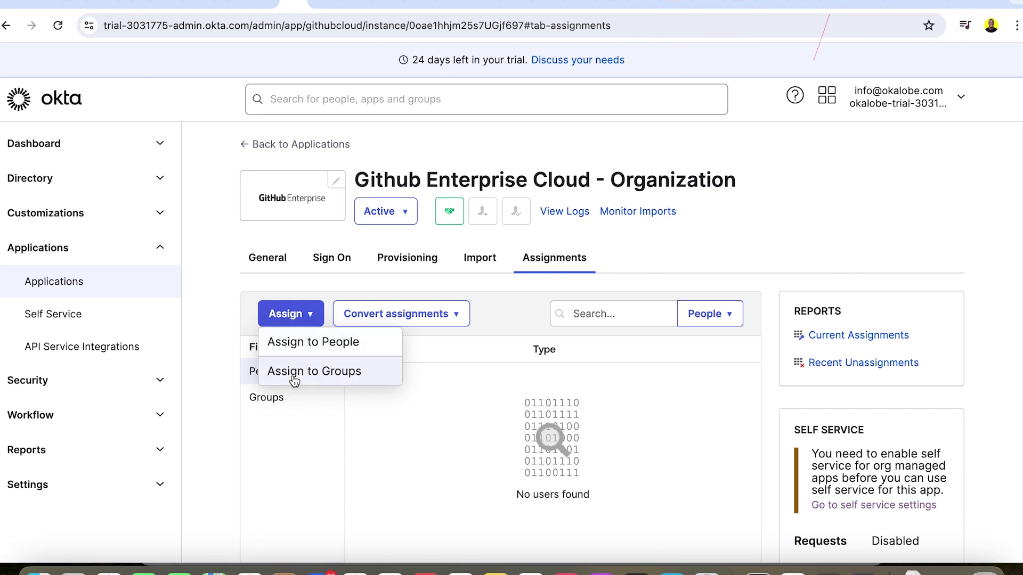
click(320, 371)
click(682, 209)
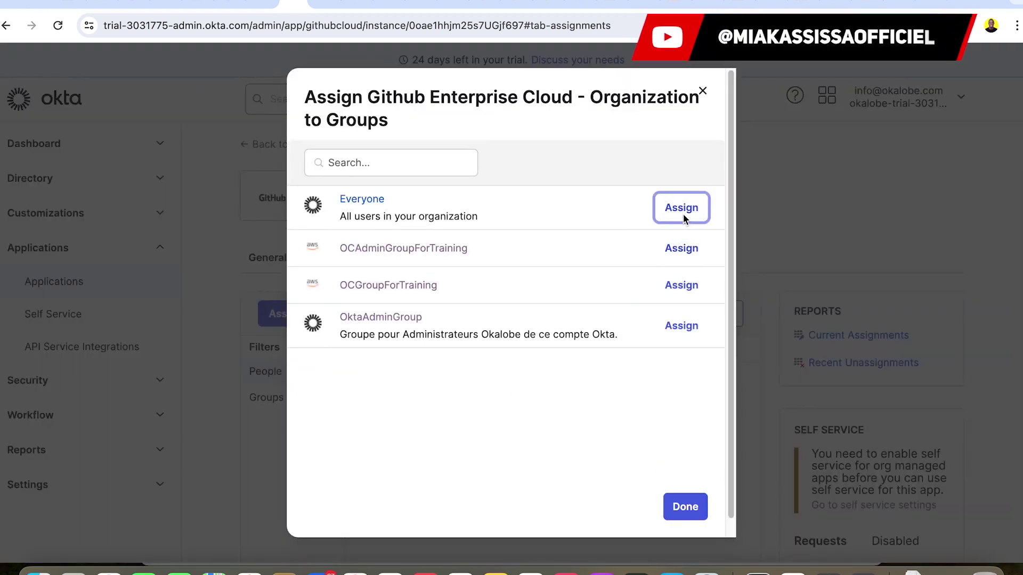
click(682, 507)
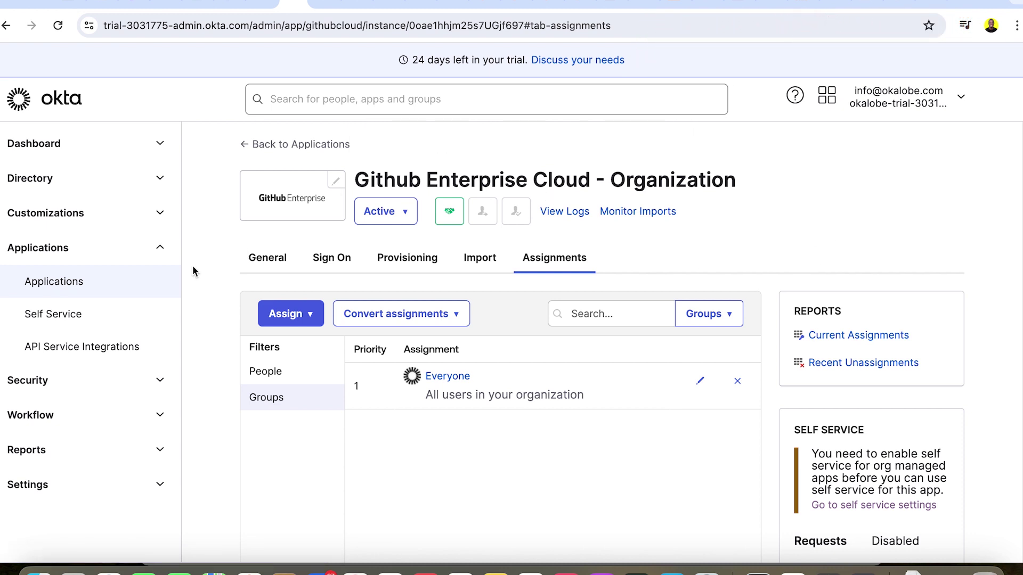
Go through the app's general settings to its sign-on settings and open the SAML setup instructions
click(285, 263)
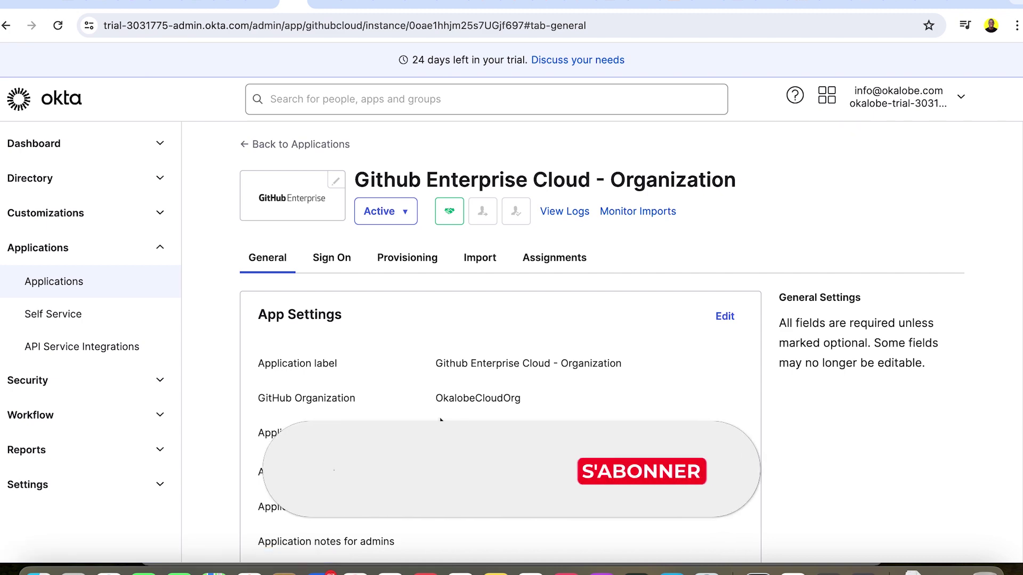
click(333, 259)
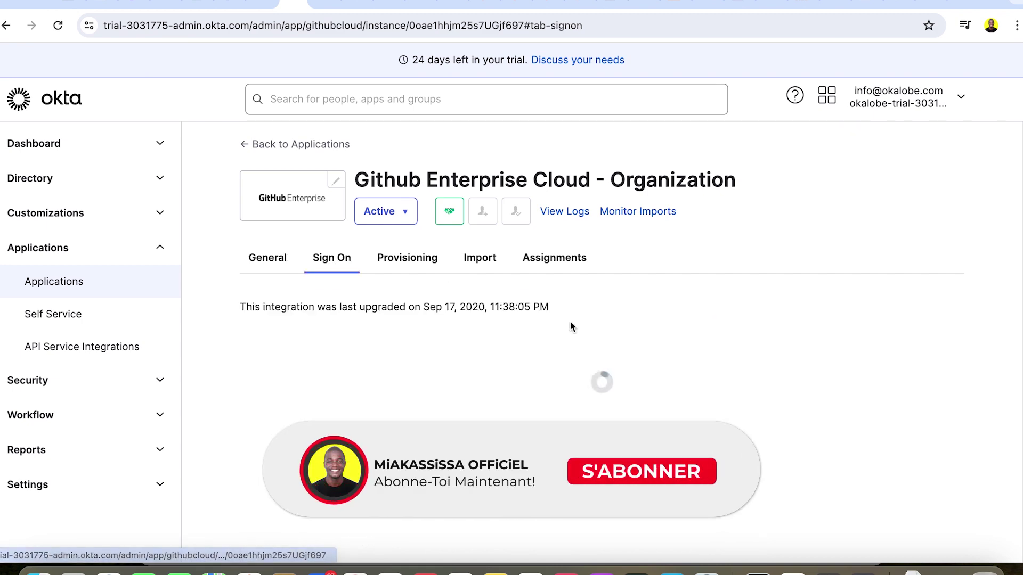
scroll(571, 322, down, 6)
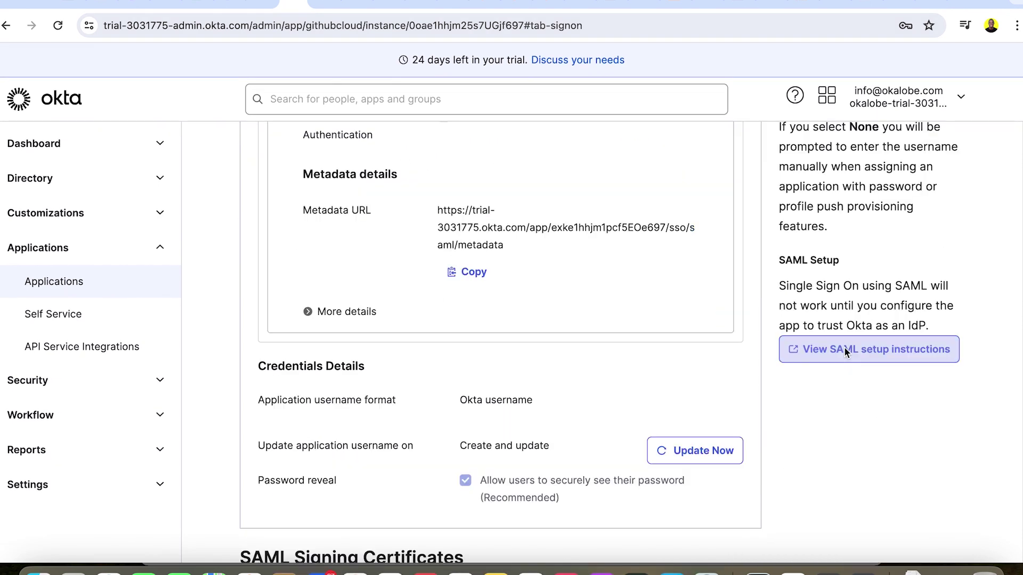
click(844, 347)
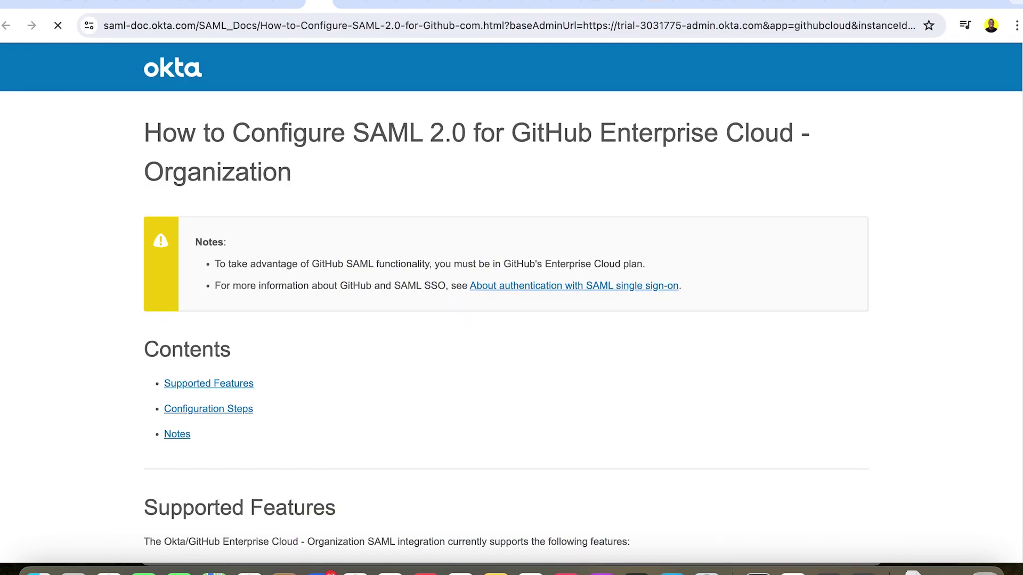
Copy the Sign on URL from the Okta guide, enable SAML authentication for OkalobeCloudOrg on GitHub, and enter it as the Sign on URL
scroll(381, 251, down, 20)
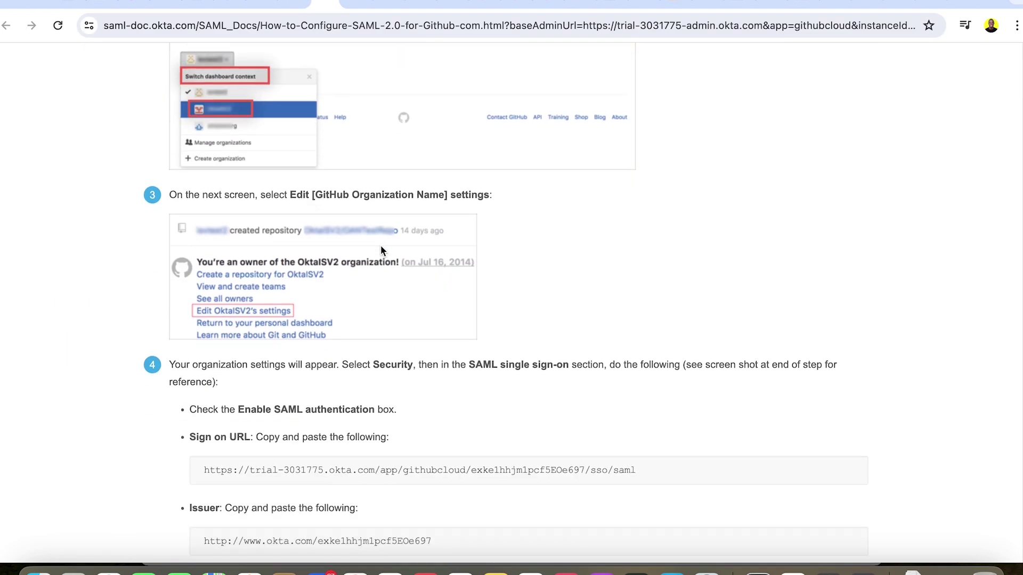
drag(204, 332, 465, 346)
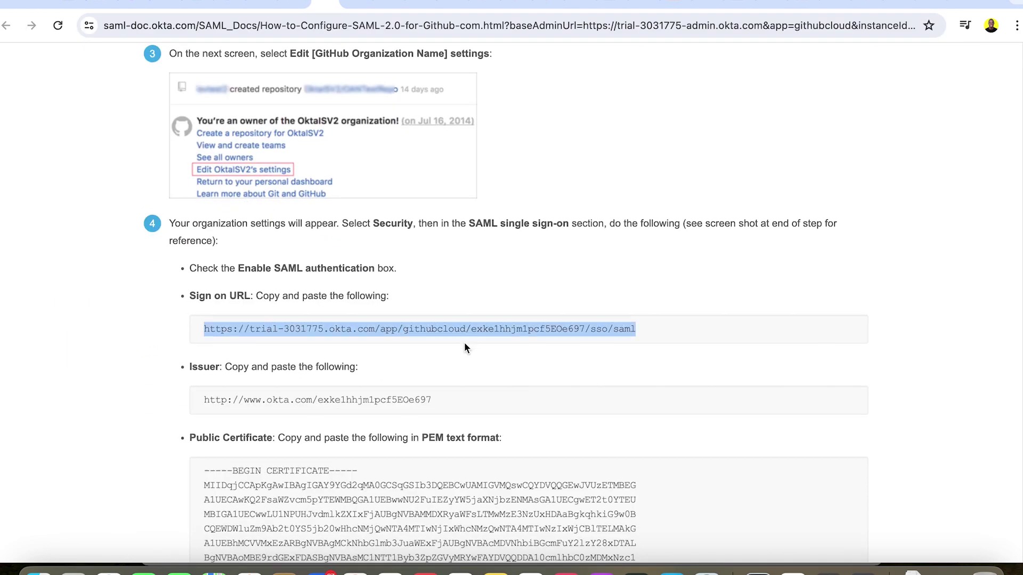
click(360, 2)
scroll(434, 279, down, 6)
click(330, 367)
click(490, 425)
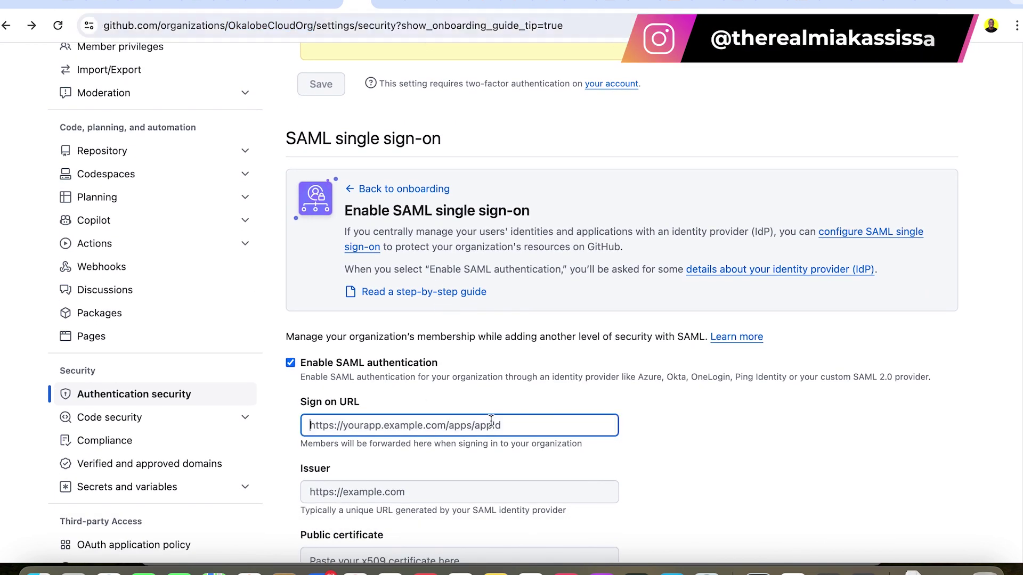
text(https://trial-3031775.okta.com/app/githubcloud/exke1hhjm1pcf5EOe697/sso/saml)
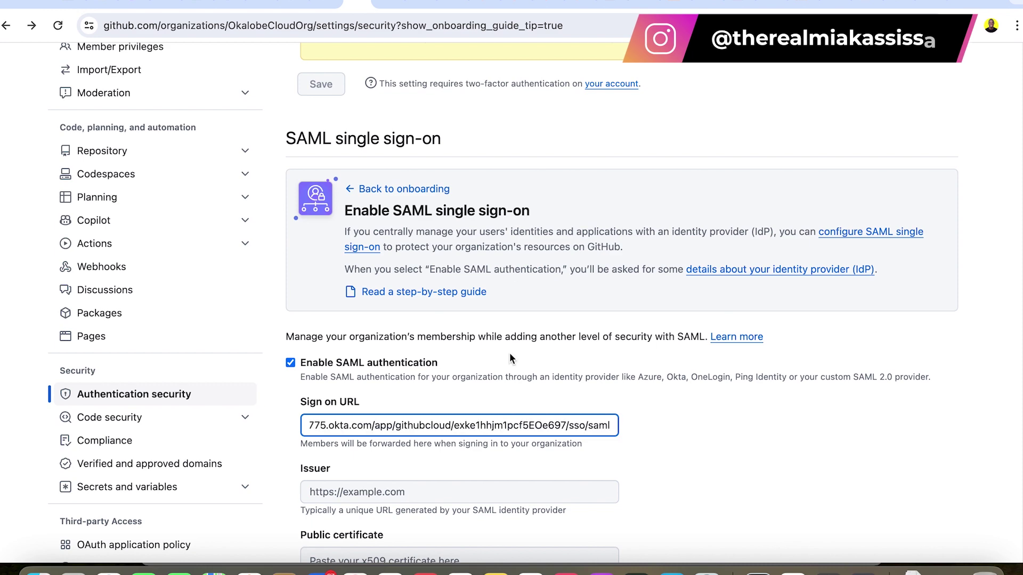
key(super+Left)
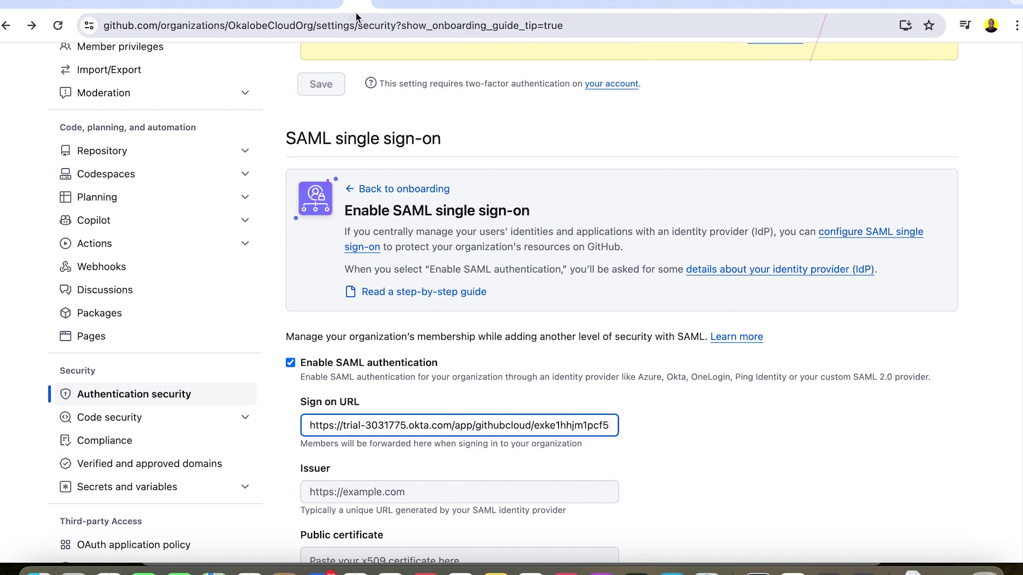
click(336, 6)
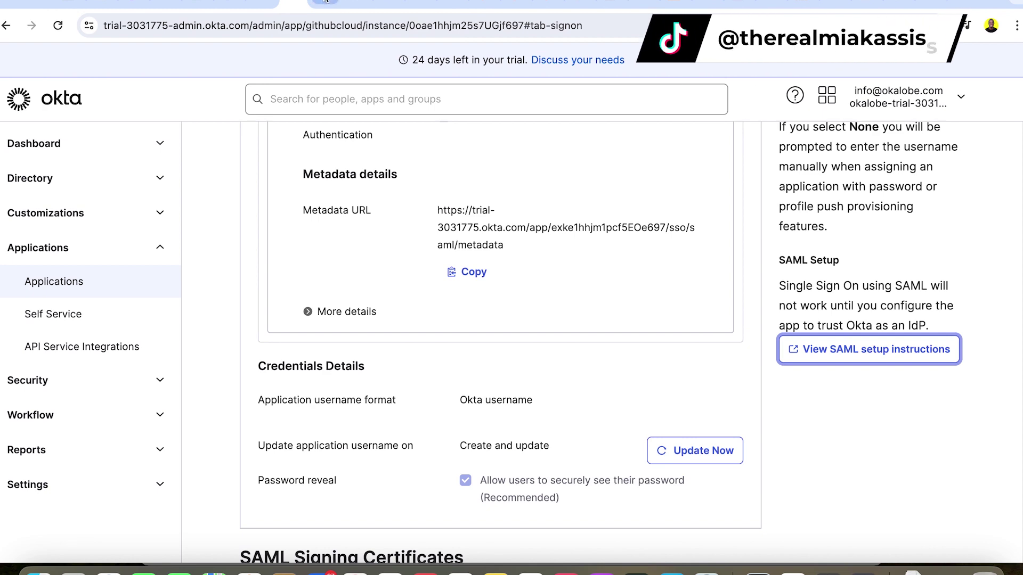
click(324, 5)
drag(431, 398, 204, 396)
key(super+c)
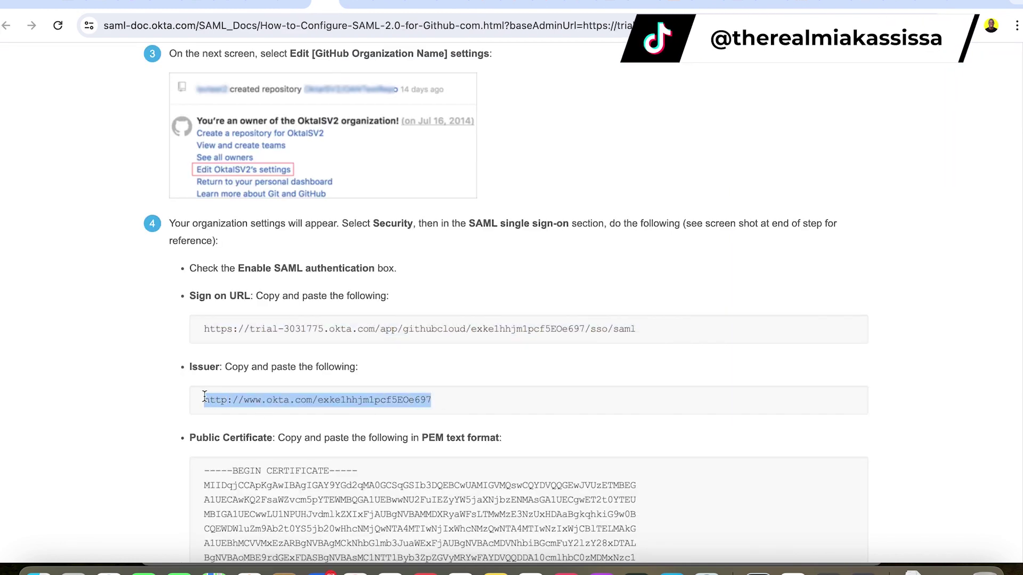
click(358, 2)
click(374, 492)
key(super+v)
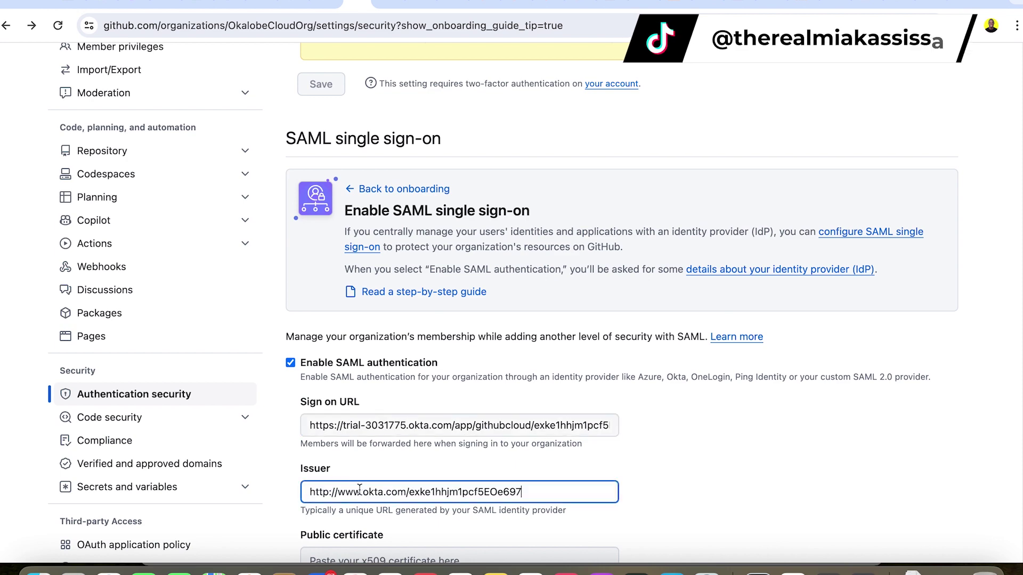
Copy the full public certificate in PEM format from the Okta setup guide into GitHub's SAML public certificate setting
scroll(367, 490, down, 3)
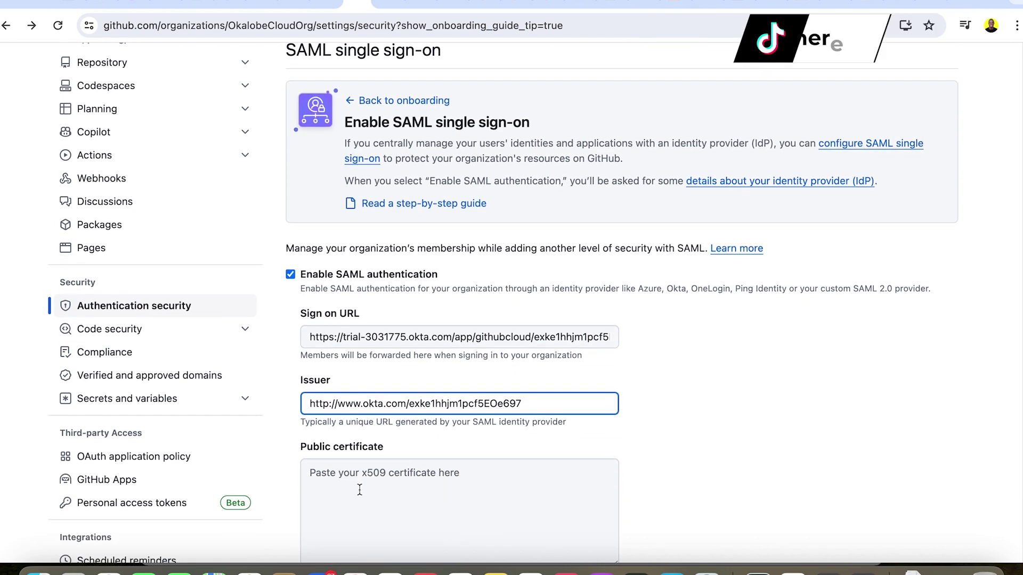
click(327, 3)
scroll(339, 315, down, 5)
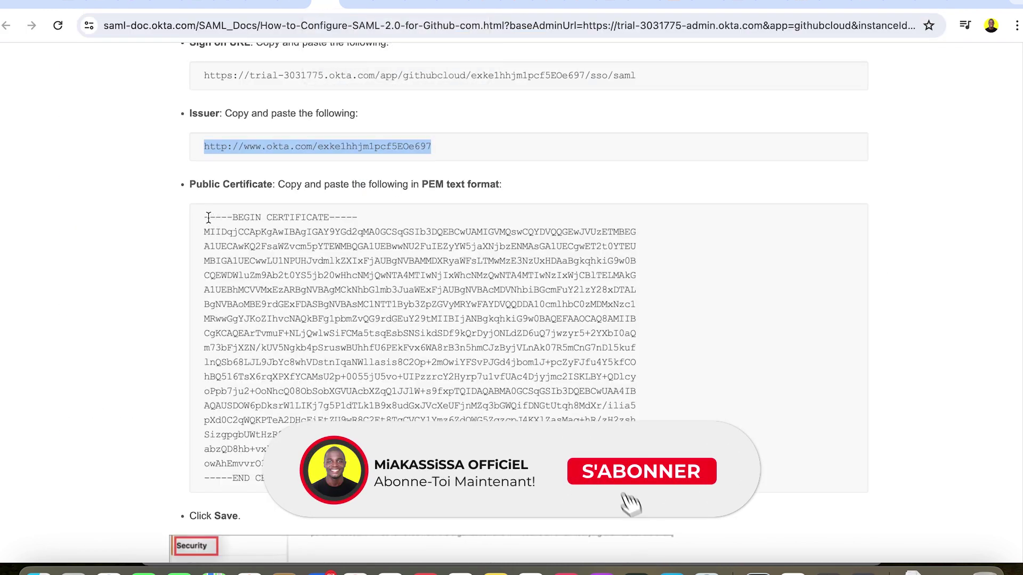
drag(208, 217, 505, 477)
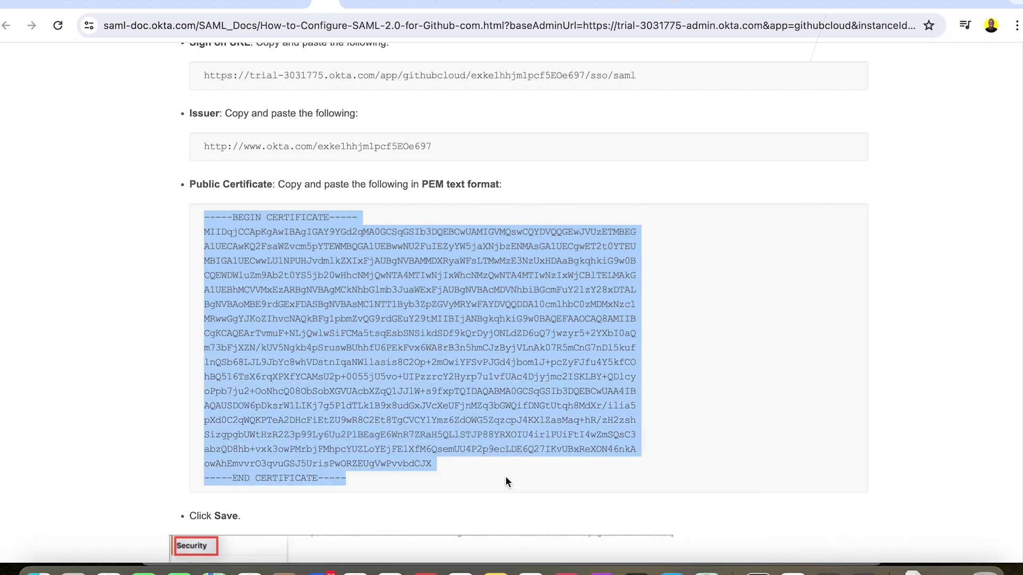
click(356, 4)
click(395, 460)
key(super+v)
Test the SAML configuration on GitHub, dismiss the validation notice, and check the authentication test result
scroll(689, 413, down, 4)
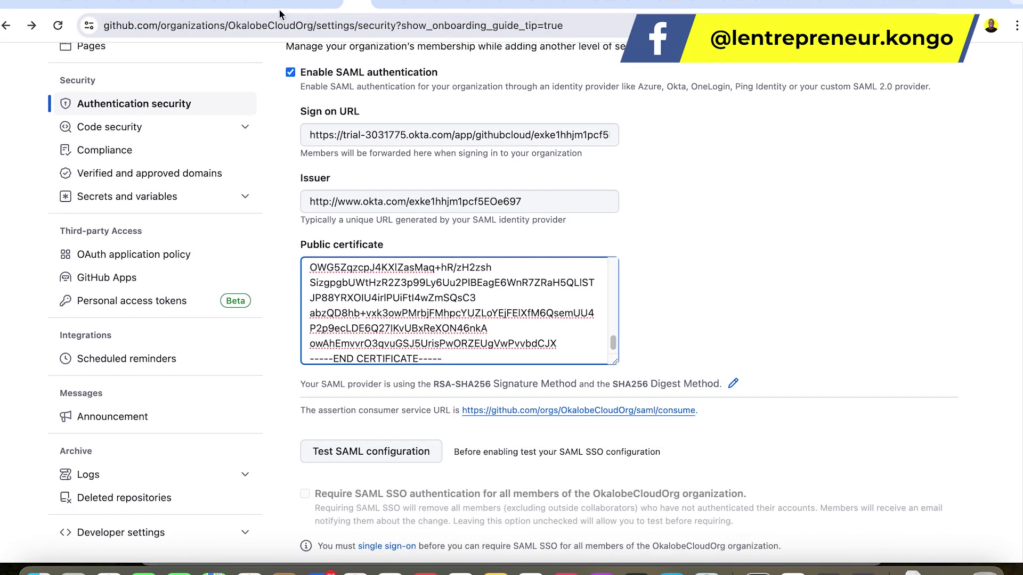
click(373, 458)
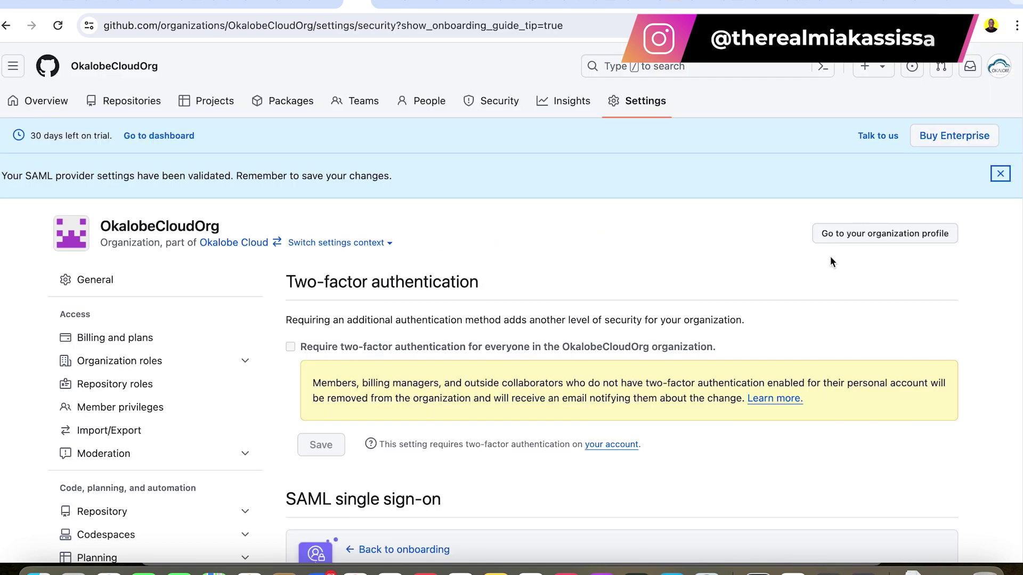
click(1000, 174)
scroll(503, 320, down, 20)
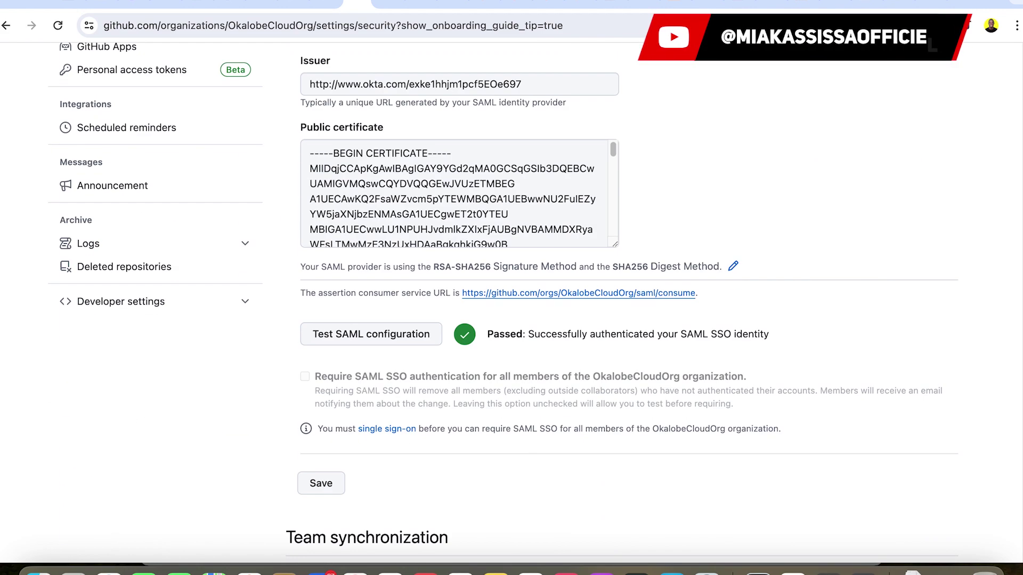
Save the organization's SAML settings on GitHub and look over the saved sign-on URL, issuer and public certificate
scroll(527, 363, down, 4)
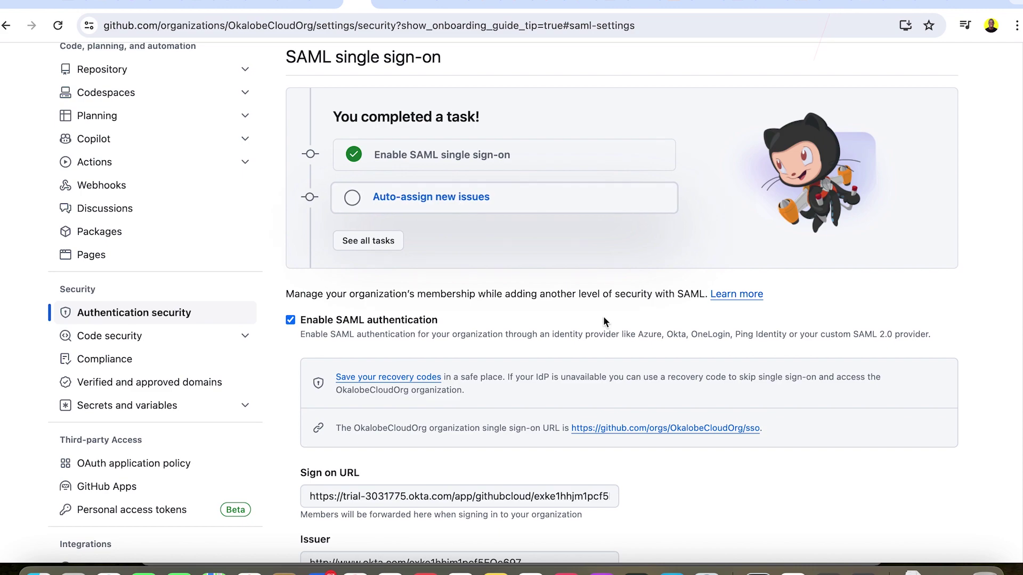
scroll(603, 316, down, 6)
scroll(604, 321, down, 6)
scroll(604, 322, up, 6)
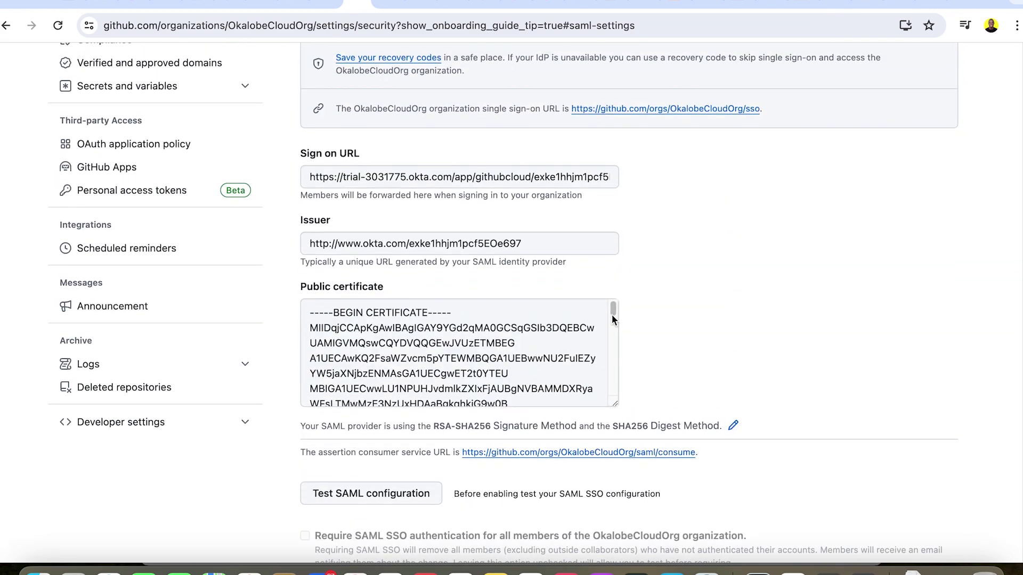
drag(612, 308, 639, 272)
scroll(839, 239, up, 15)
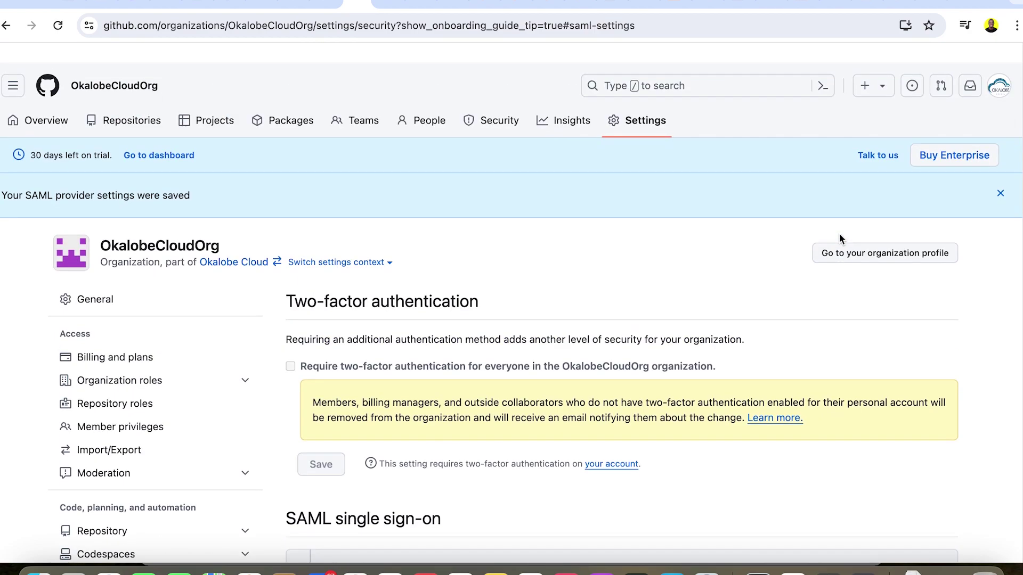